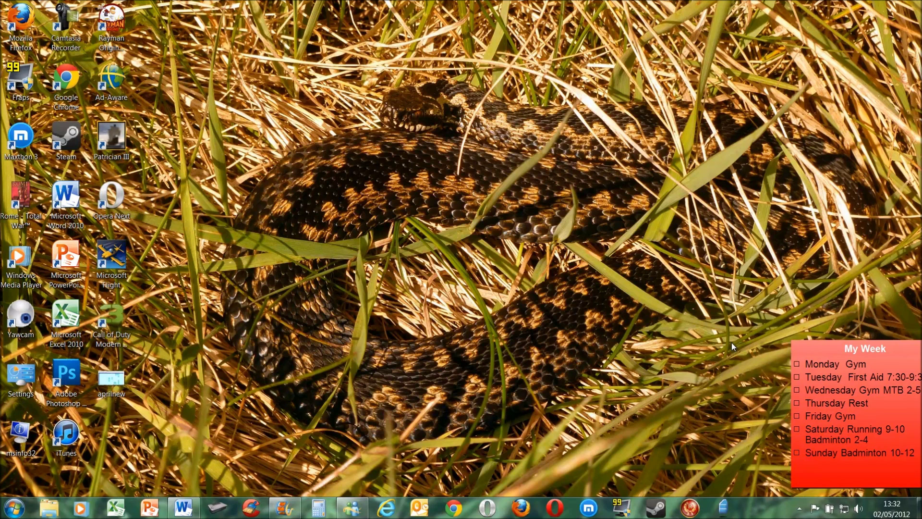
# - Launch Opera snapped to the right half and Opera Next snapped to the left half
pyautogui.click(556, 508)
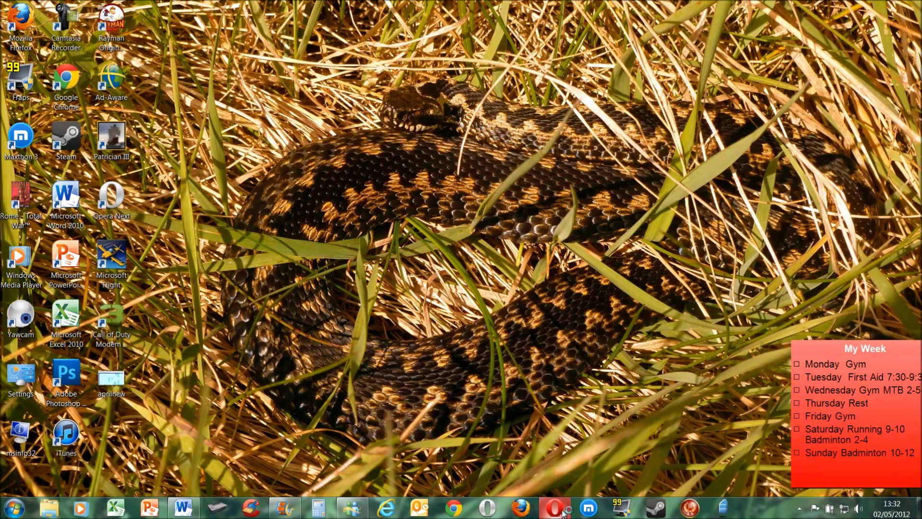
pyautogui.press('super+Right')
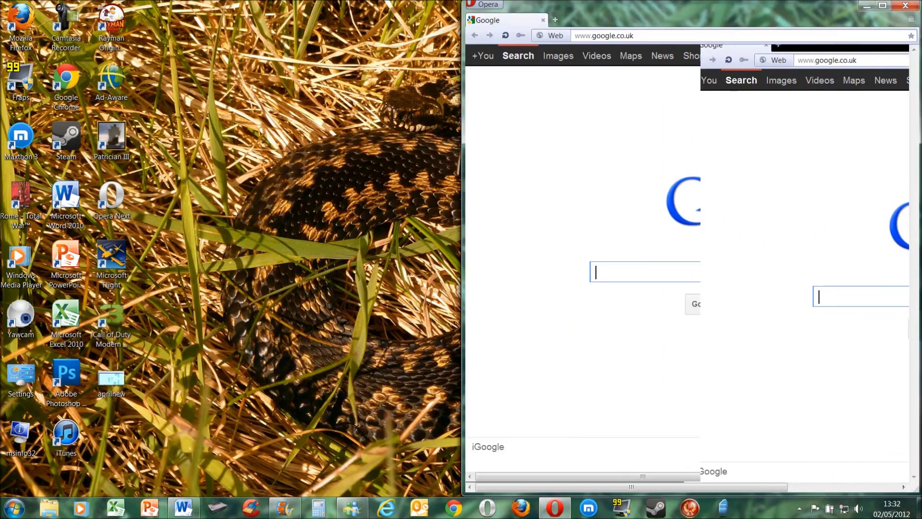
pyautogui.click(495, 512)
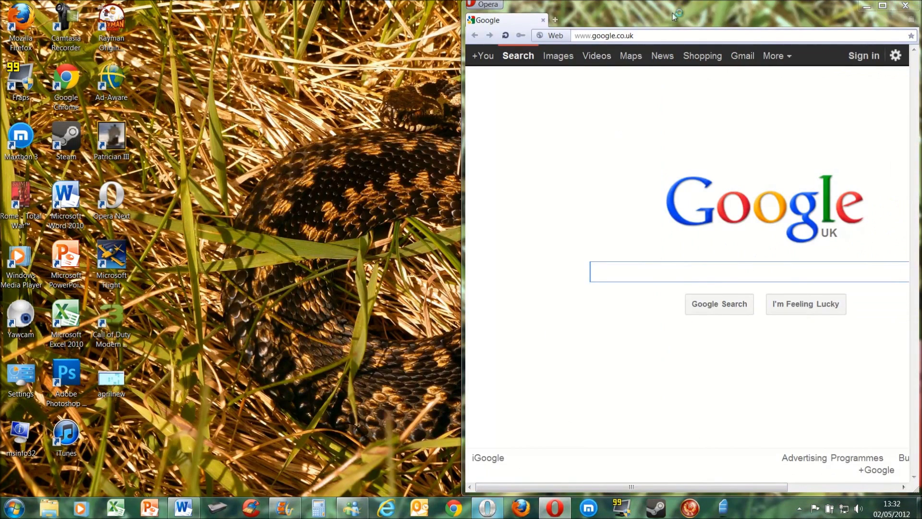
pyautogui.press('super+Left')
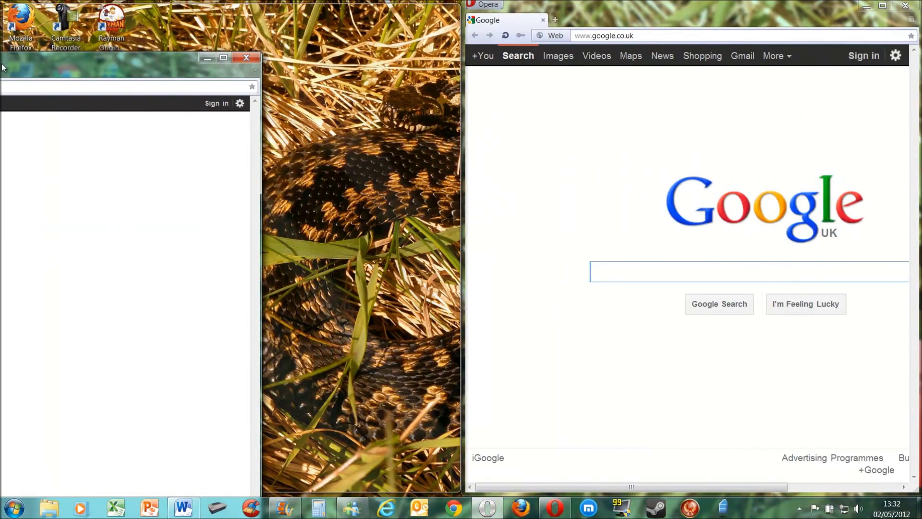
# - Search Google for 'html5 test' in both Opera Next and Opera
pyautogui.click(174, 36)
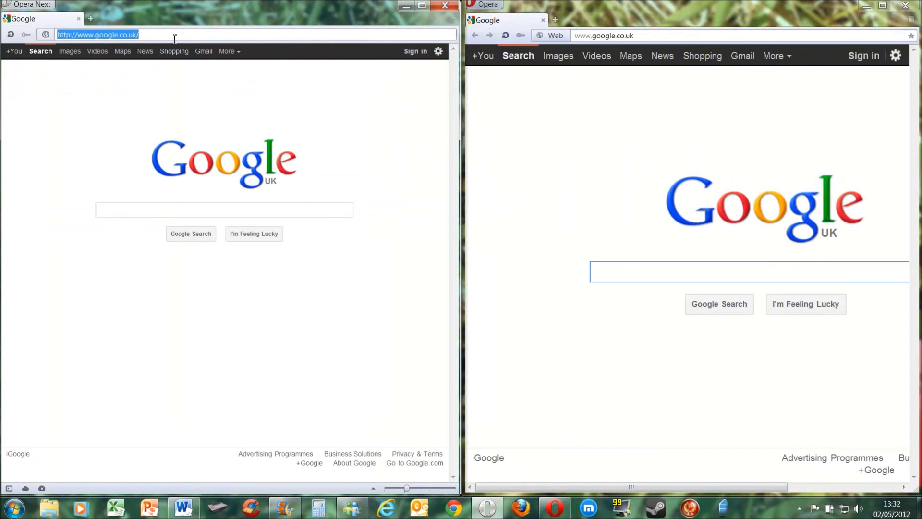
pyautogui.write('html5 ')
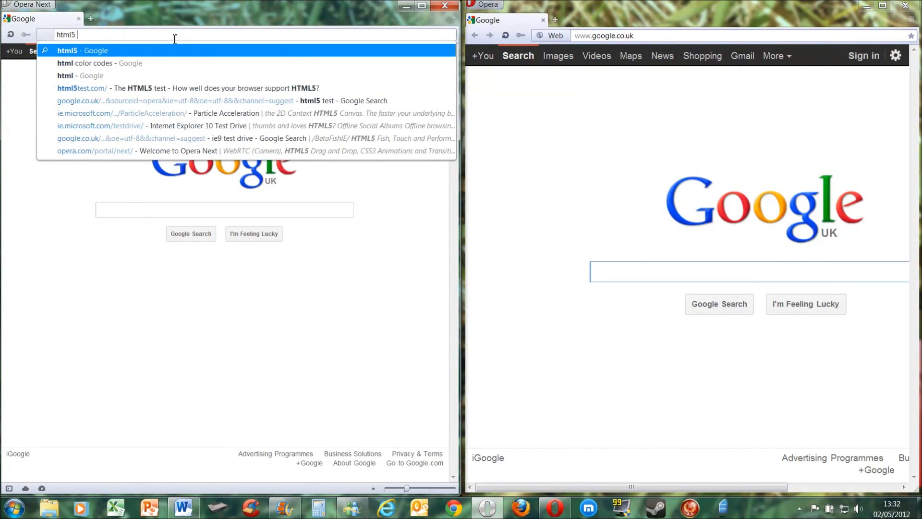
pyautogui.write('test')
pyautogui.press('Return')
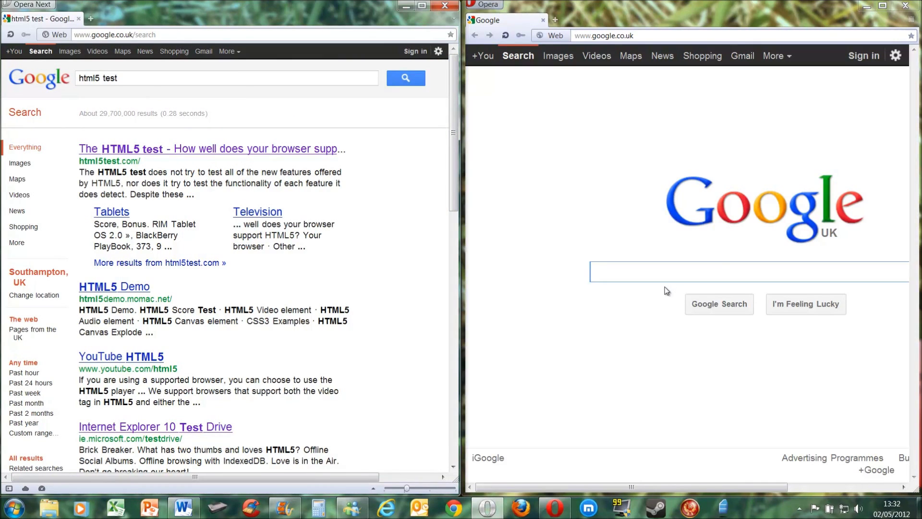
pyautogui.click(650, 280)
pyautogui.write('html5 test')
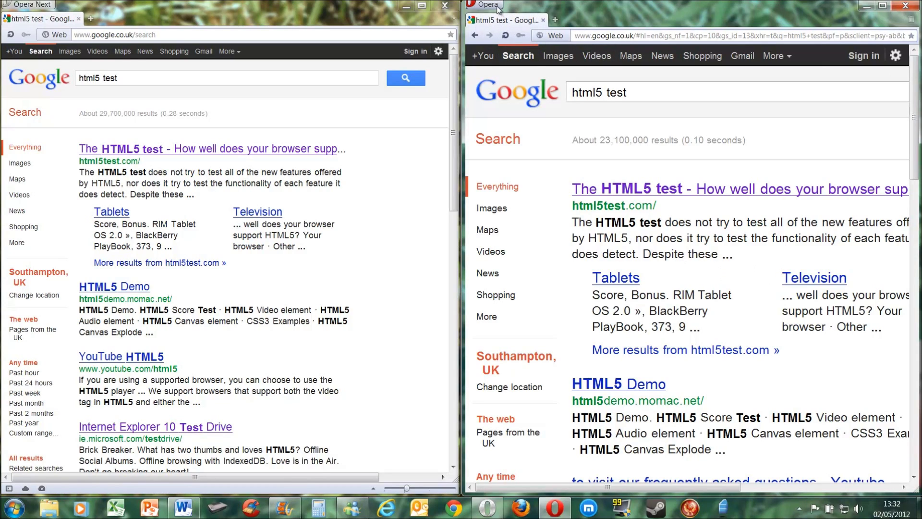
# - Open html5test.com in both browsers (Opera Next 385, Opera 338), then close Opera
pyautogui.click(627, 189)
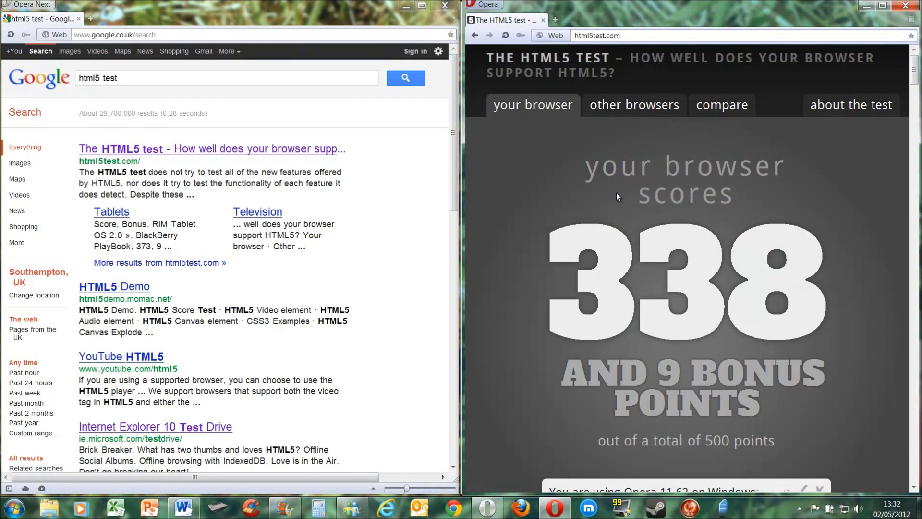
pyautogui.click(320, 151)
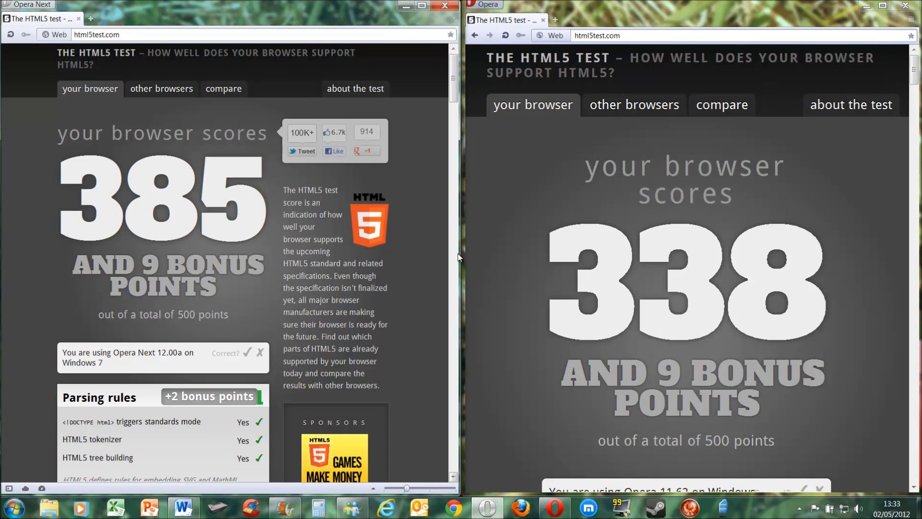
pyautogui.click(867, 5)
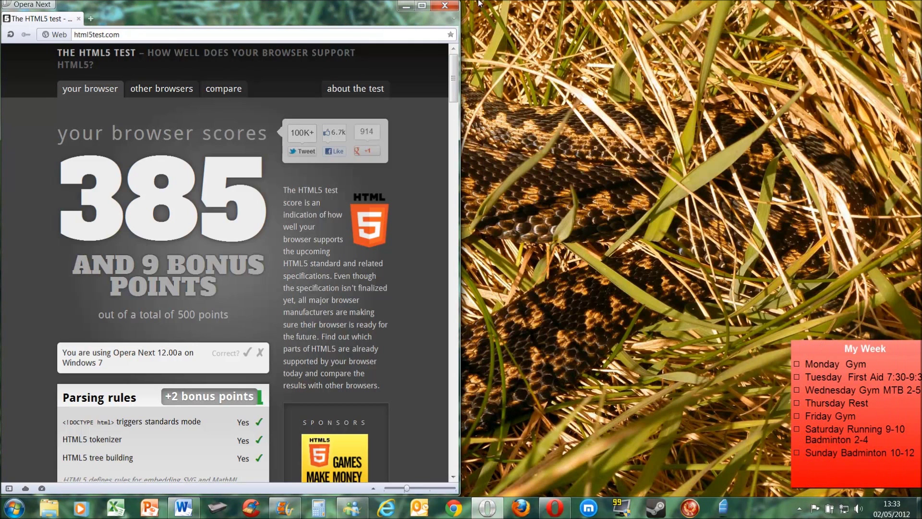
# - Maximize Opera Next and load the opera:config Preferences Editor
pyautogui.click(422, 5)
pyautogui.click(427, 23)
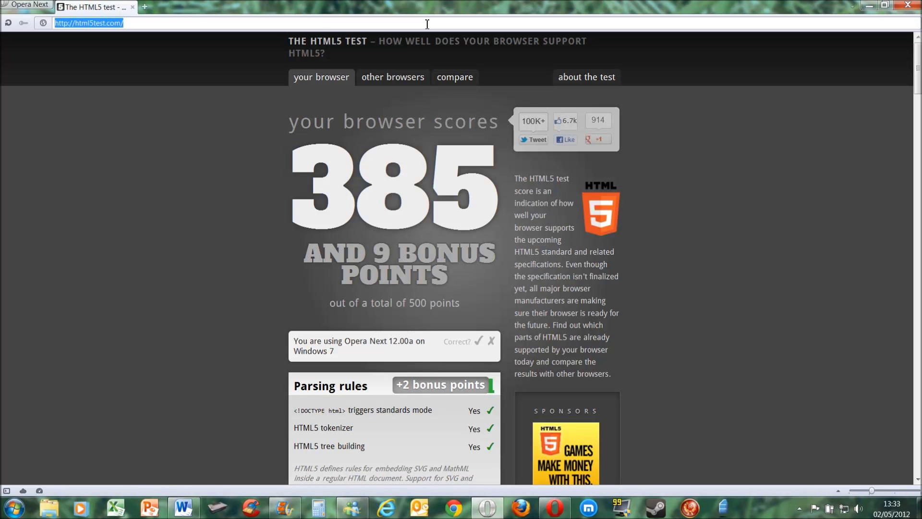
pyautogui.write('opera')
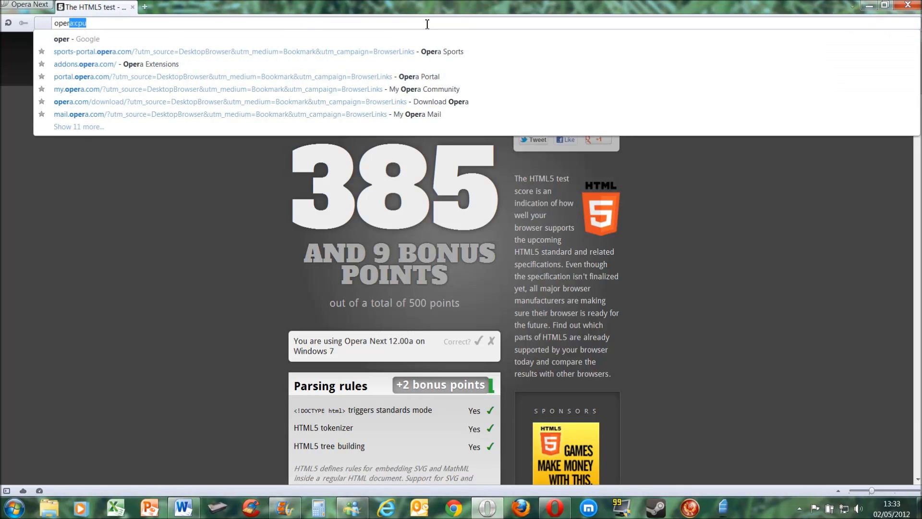
pyautogui.write(':config')
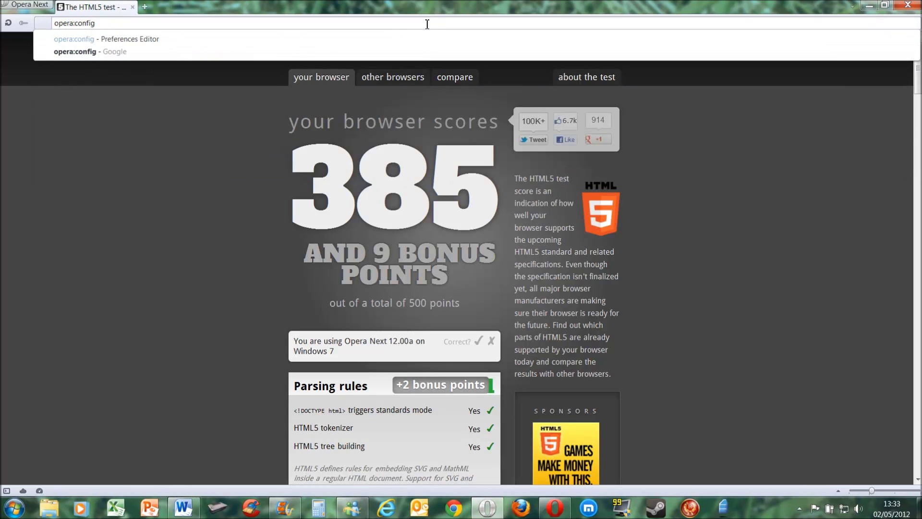
pyautogui.press('Return')
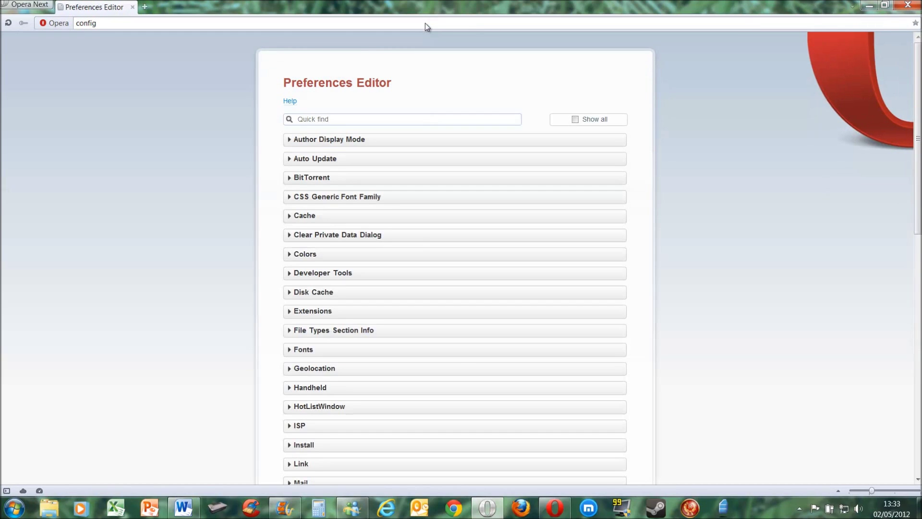
pyautogui.scroll(-3, 294, 163)
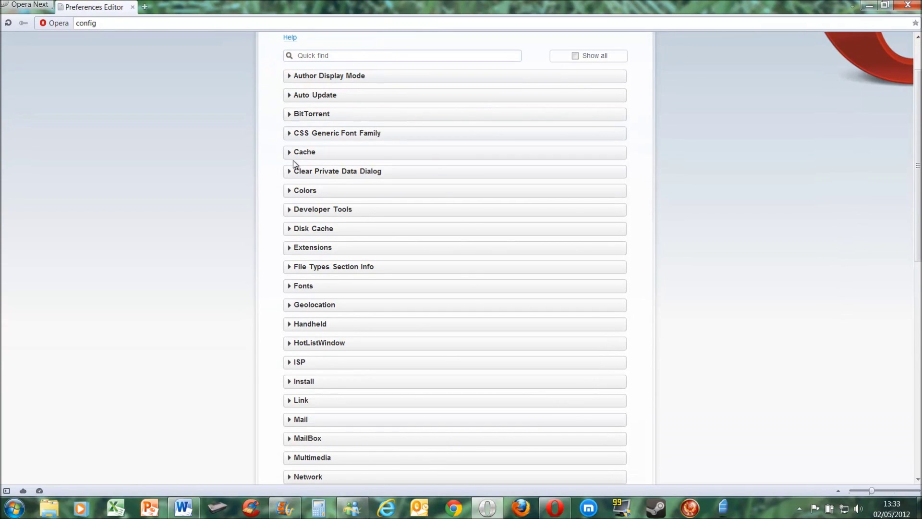
pyautogui.scroll(-15, 293, 161)
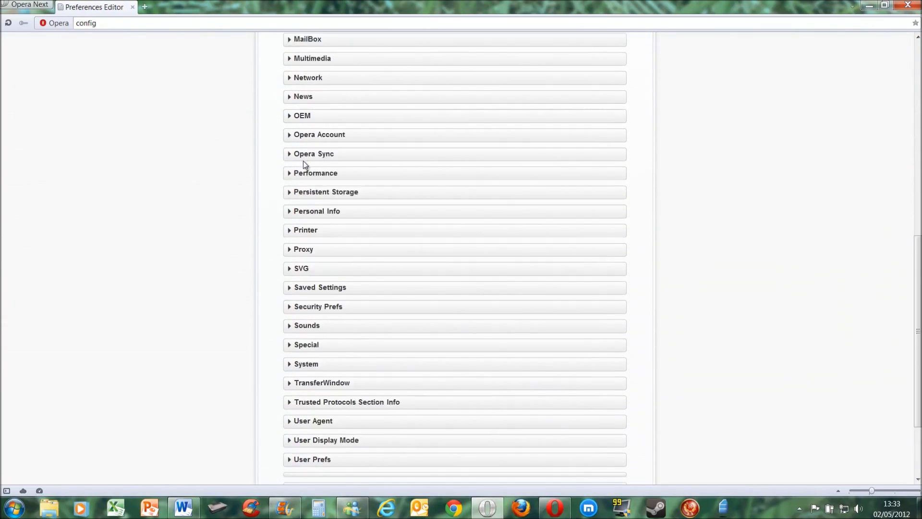
pyautogui.scroll(-4, 304, 160)
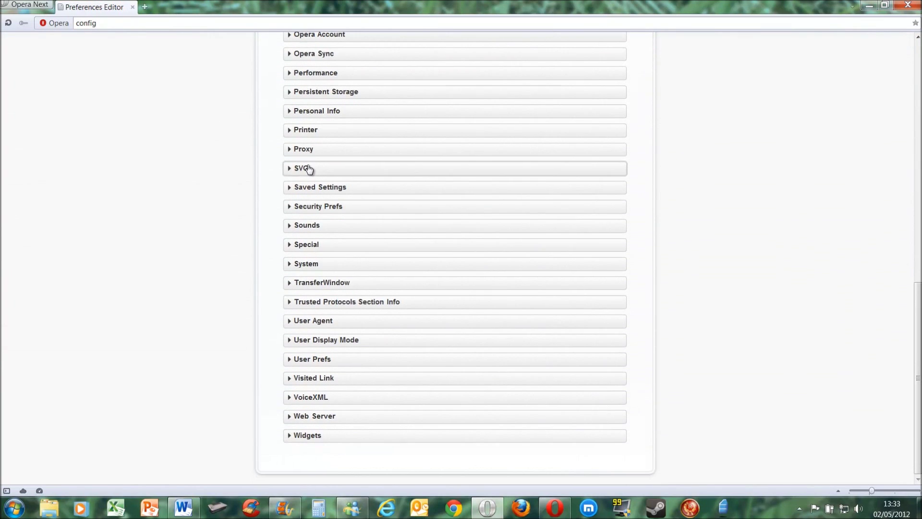
# - Expand User Prefs and locate Enable Hardware Acceleration (value 0) by searching 'enable'
pyautogui.click(312, 359)
pyautogui.scroll(-11, 245, 318)
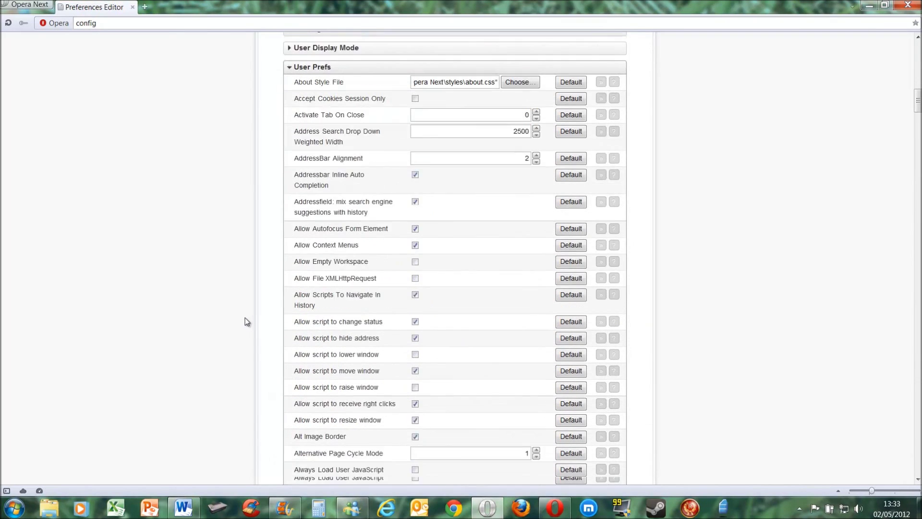
pyautogui.scroll(-1, 244, 319)
pyautogui.hotkey('ctrl', 'f')
pyautogui.write('enable')
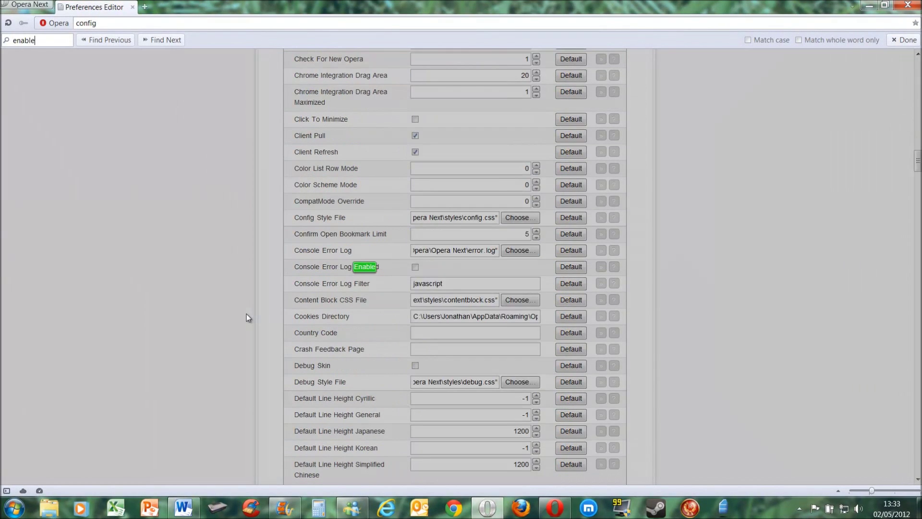
pyautogui.press('Return')
pyautogui.press('Return')
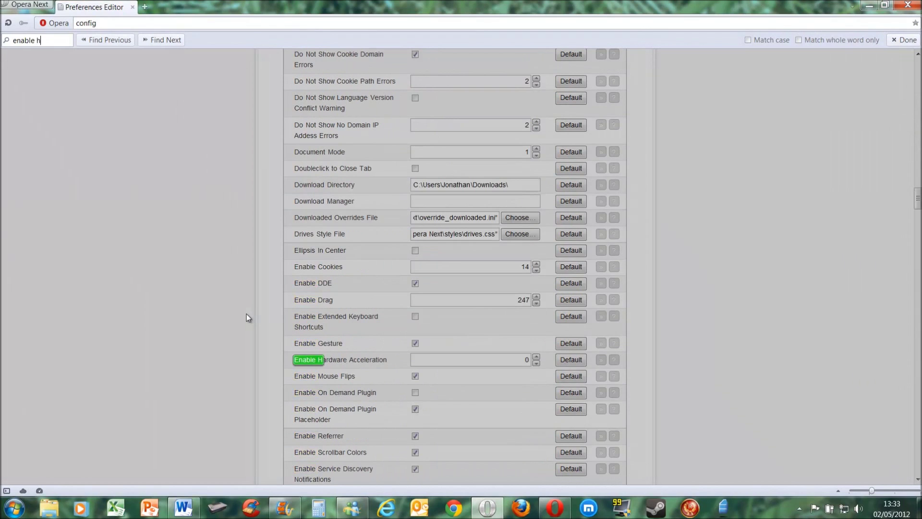
pyautogui.press('Escape')
pyautogui.scroll(-3, 246, 313)
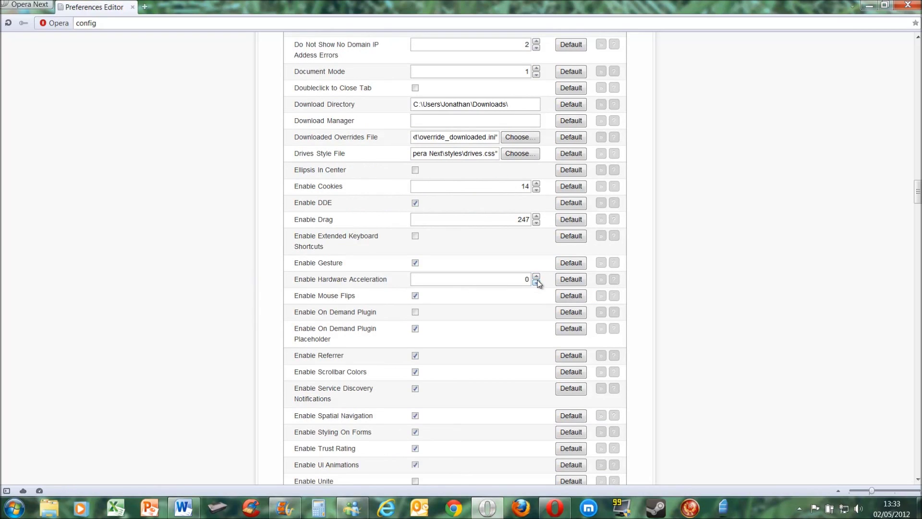
pyautogui.click(145, 7)
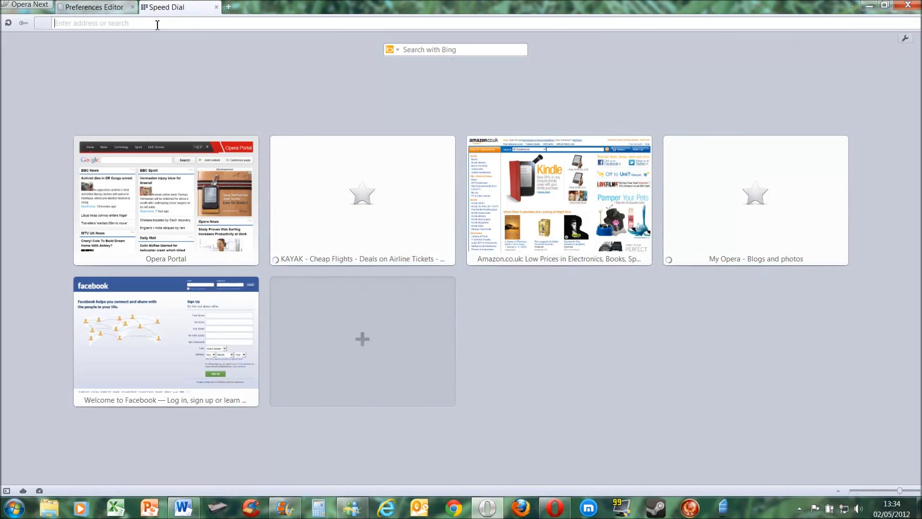
# - Run the IE Test Drive Particle Acceleration benchmark, which scores 8559, and close its tab
pyautogui.write('ie.microsoft.com/testdrive/')
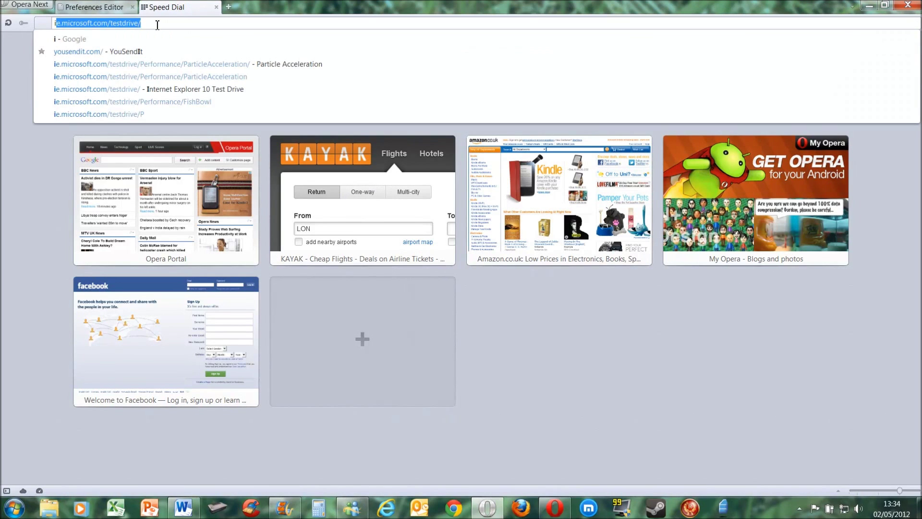
pyautogui.press('Return')
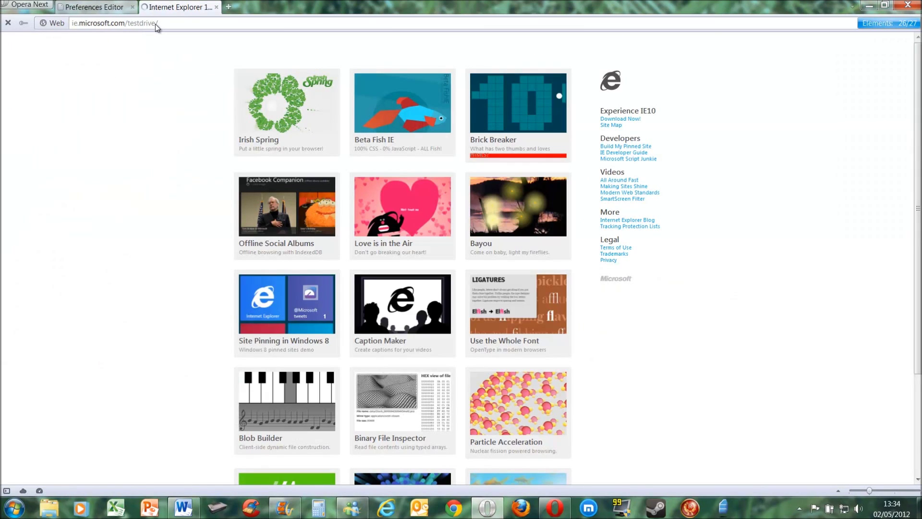
pyautogui.scroll(-2, 495, 347)
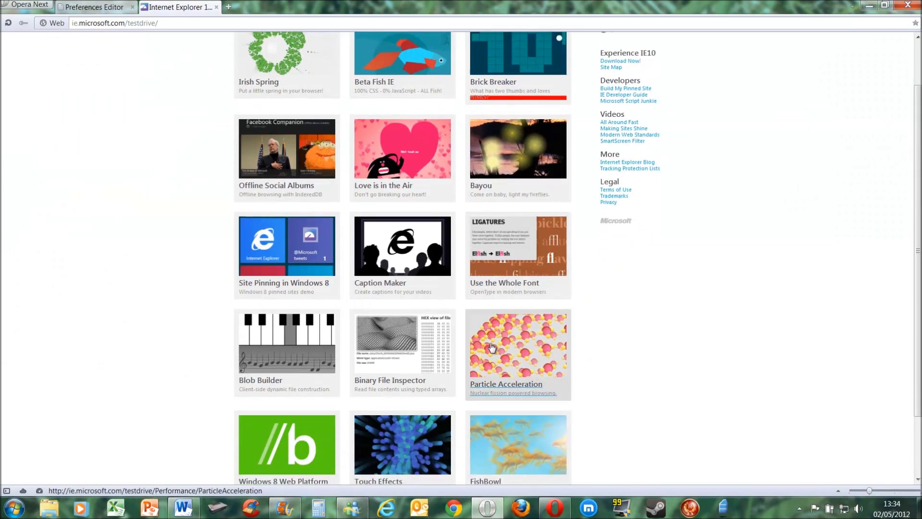
pyautogui.click(519, 367)
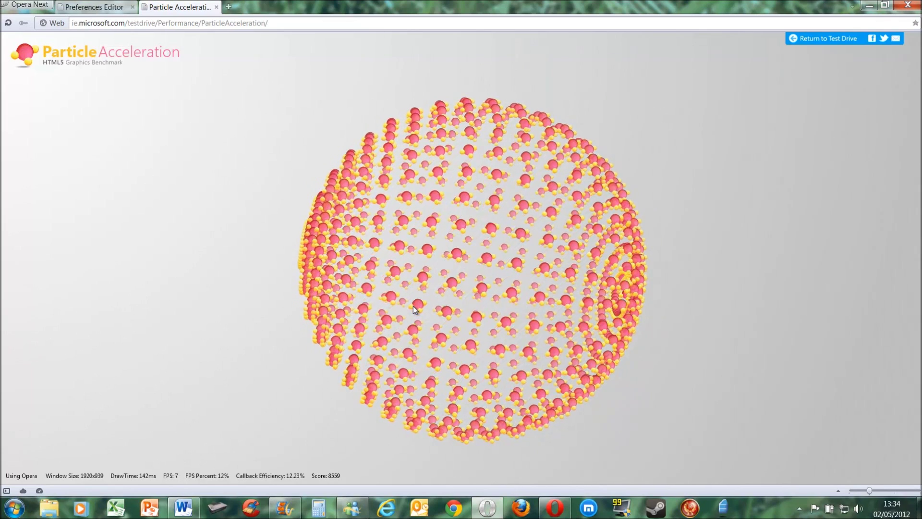
pyautogui.click(216, 7)
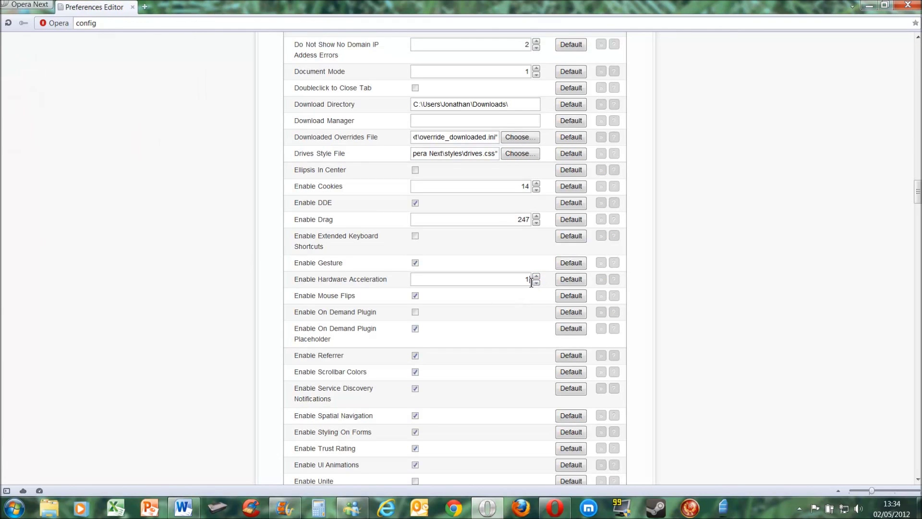
# - Save Enable Hardware Acceleration as 1 in the Preferences Editor
pyautogui.scroll(-20, 531, 283)
pyautogui.moveTo(918, 248); pyautogui.dragTo(918, 473)
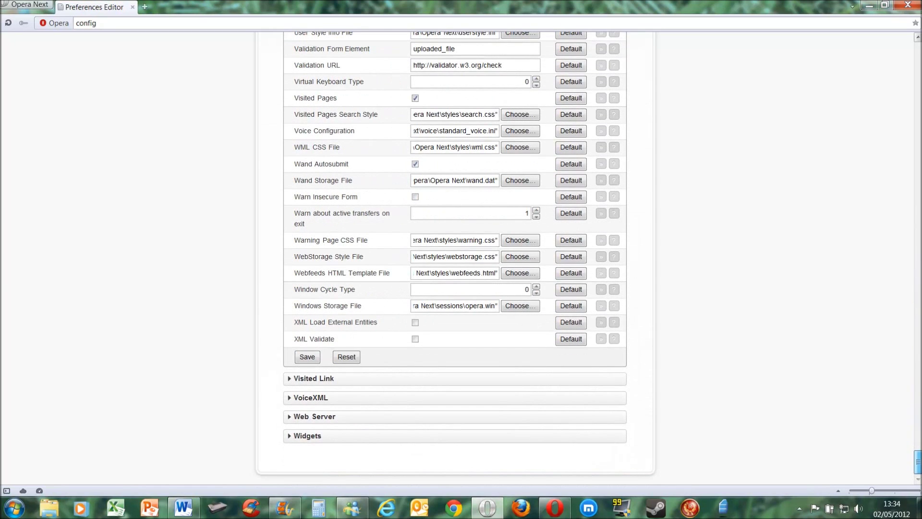
pyautogui.click(306, 358)
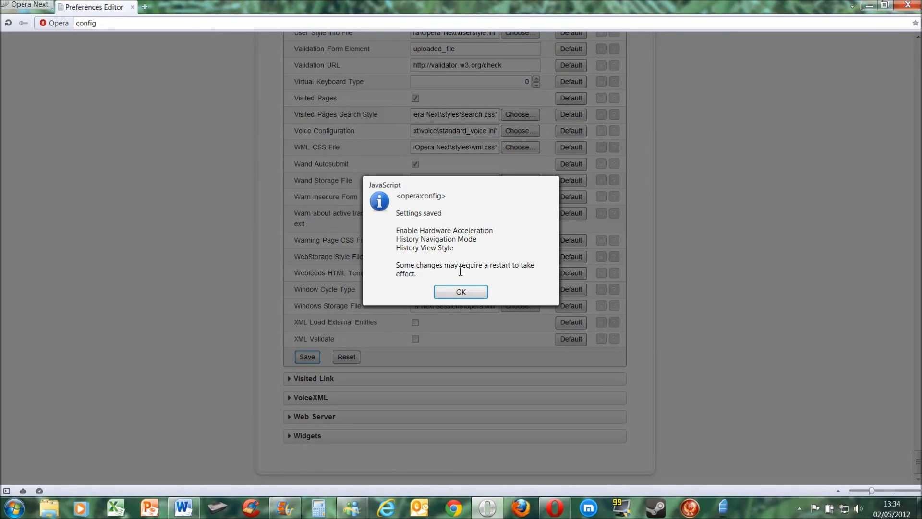
pyautogui.click(456, 290)
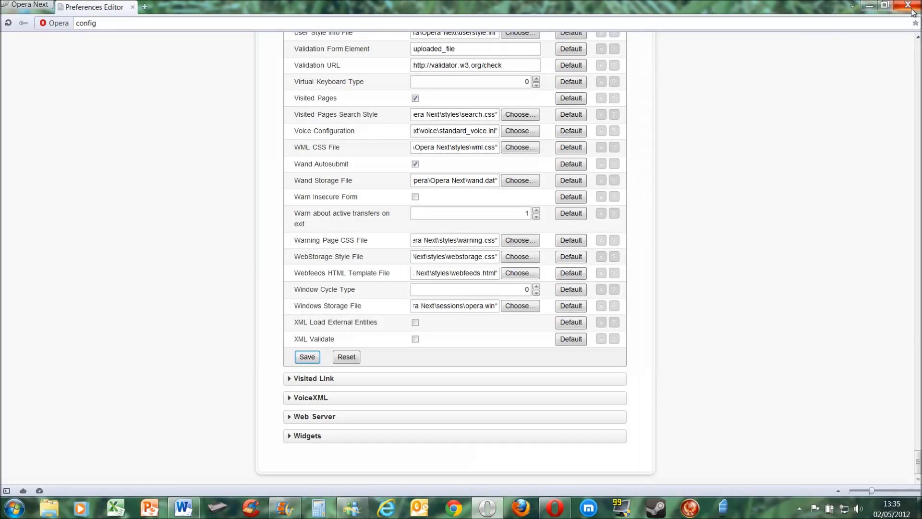
# - Restart Opera Next and open Particle Acceleration from ie.microsoft.com/testdrive/
pyautogui.click(912, 9)
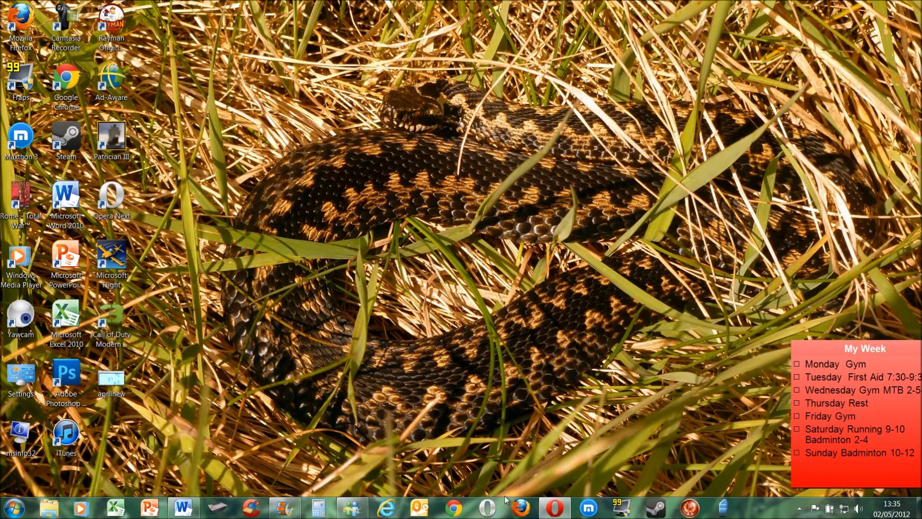
pyautogui.click(488, 507)
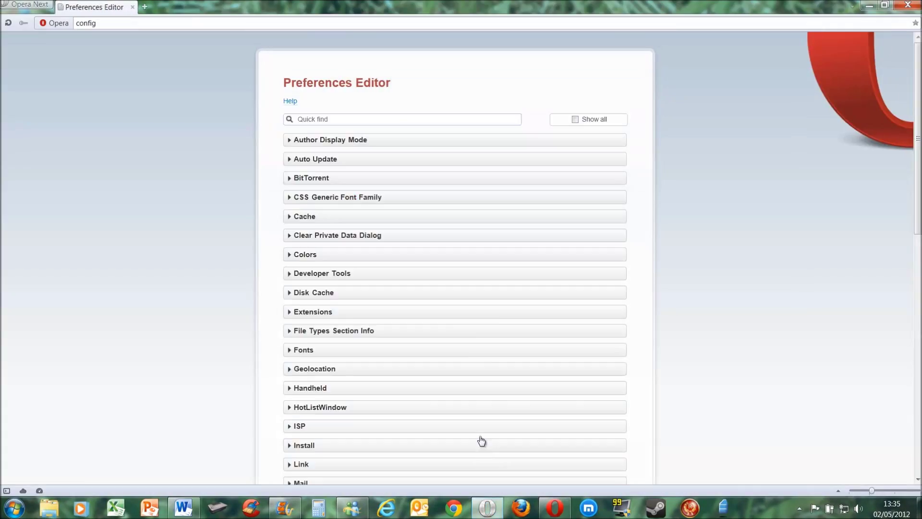
pyautogui.click(298, 21)
pyautogui.write('ie.microsoft.com/testdrive/')
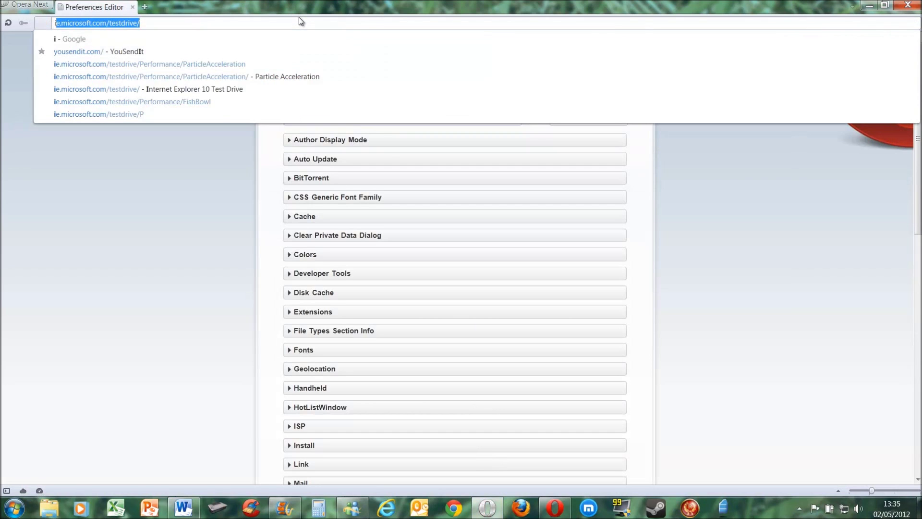
pyautogui.press('Return')
pyautogui.scroll(-4, 405, 191)
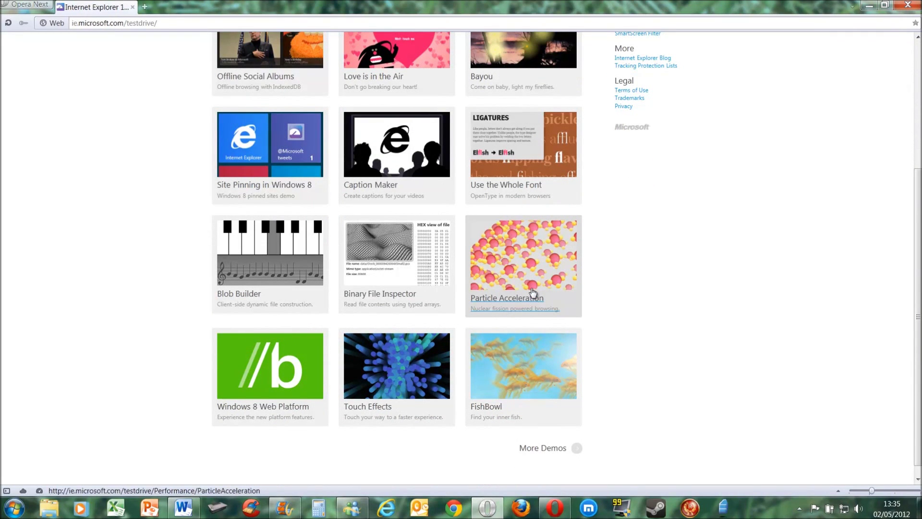
pyautogui.click(533, 293)
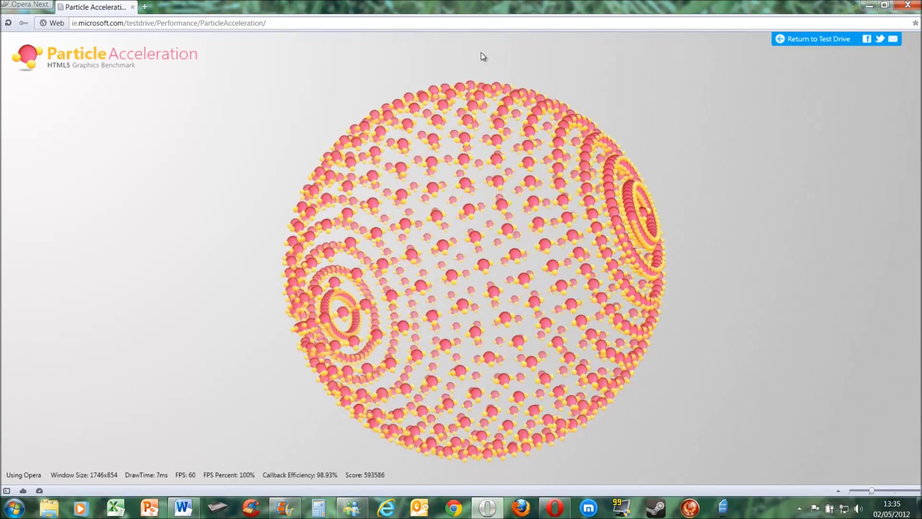
# - Leave Particle Acceleration (594055 at 60 FPS) for the IE Test Drive demo gallery
pyautogui.click(211, 23)
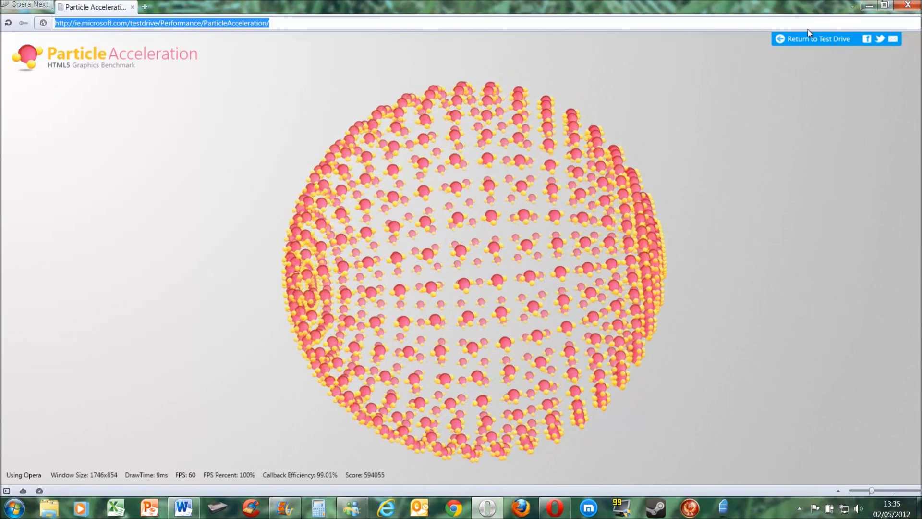
pyautogui.click(812, 39)
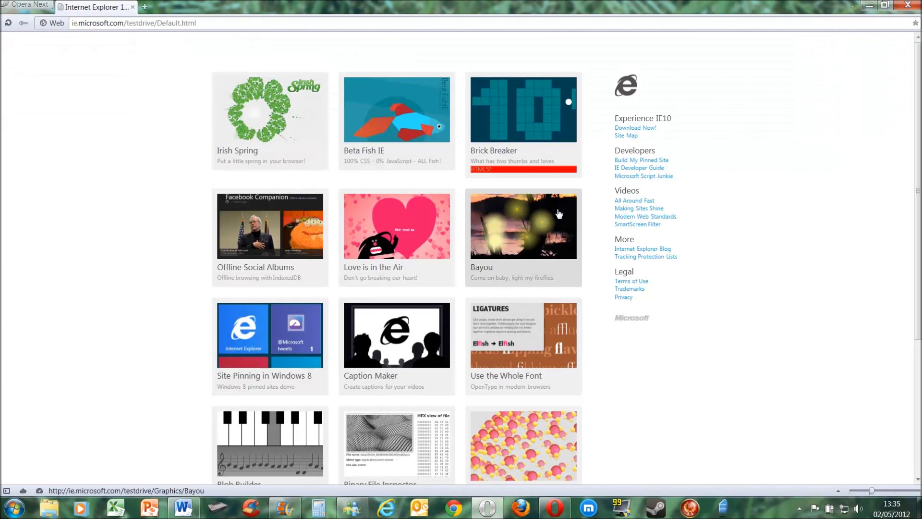
pyautogui.scroll(-5, 551, 221)
# - Start the FishBowl benchmark with 1000 fish, running at about 35–42 FPS
pyautogui.click(551, 381)
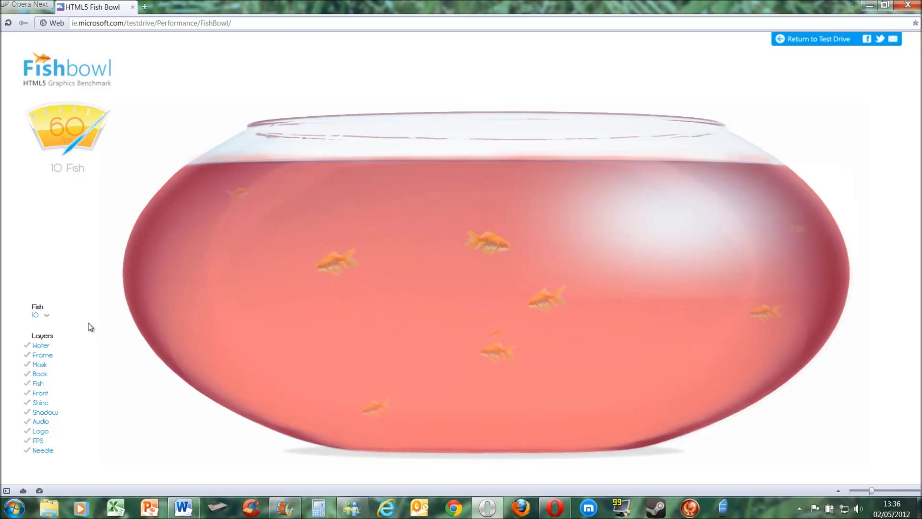
pyautogui.click(47, 315)
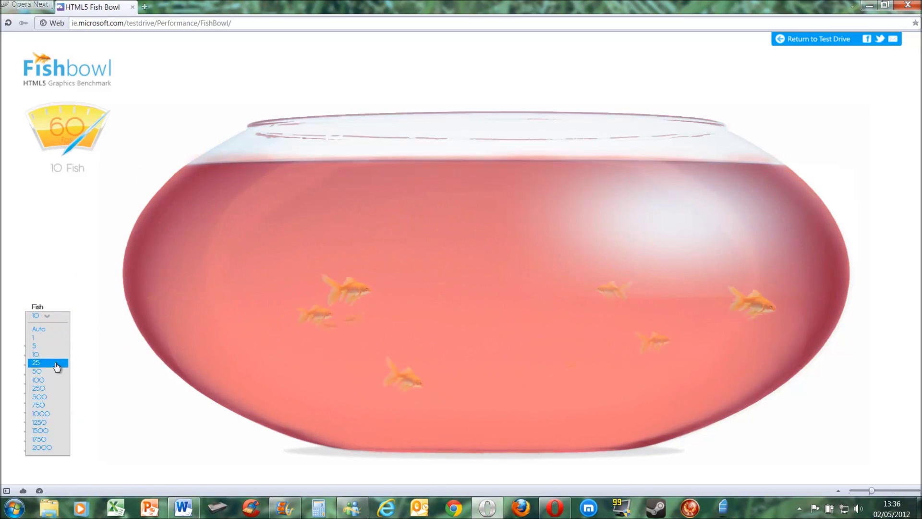
pyautogui.click(61, 414)
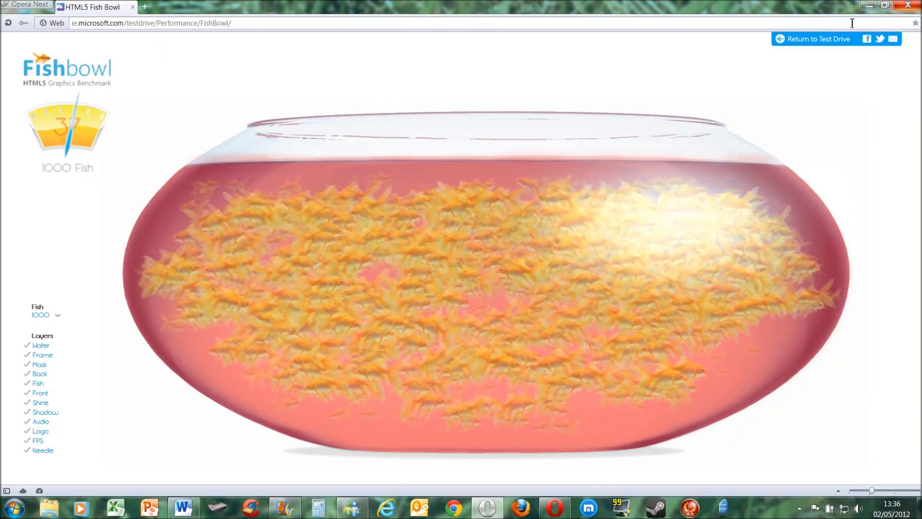
pyautogui.click(852, 23)
# - Load bbc.co.uk in Opera Next snapped right, with Opera snapped to the left half
pyautogui.write('bb')
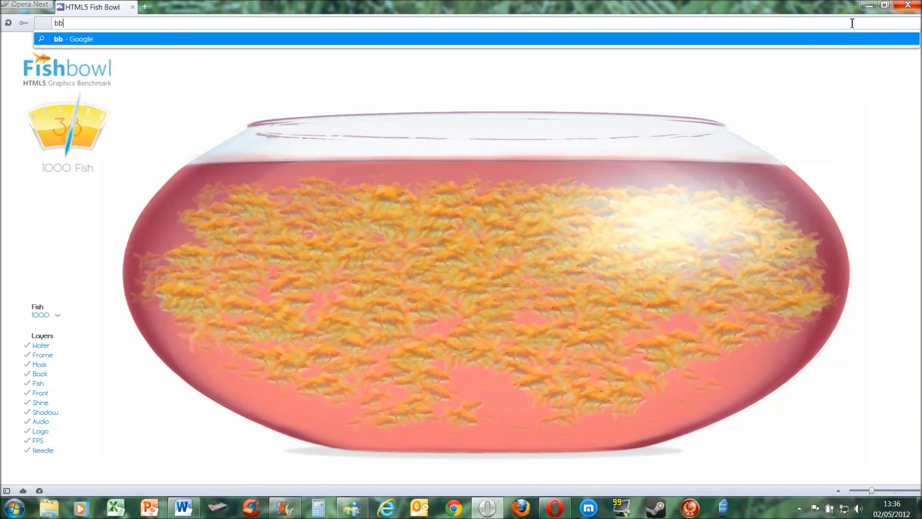
pyautogui.write('c.co.uk')
pyautogui.press('Return')
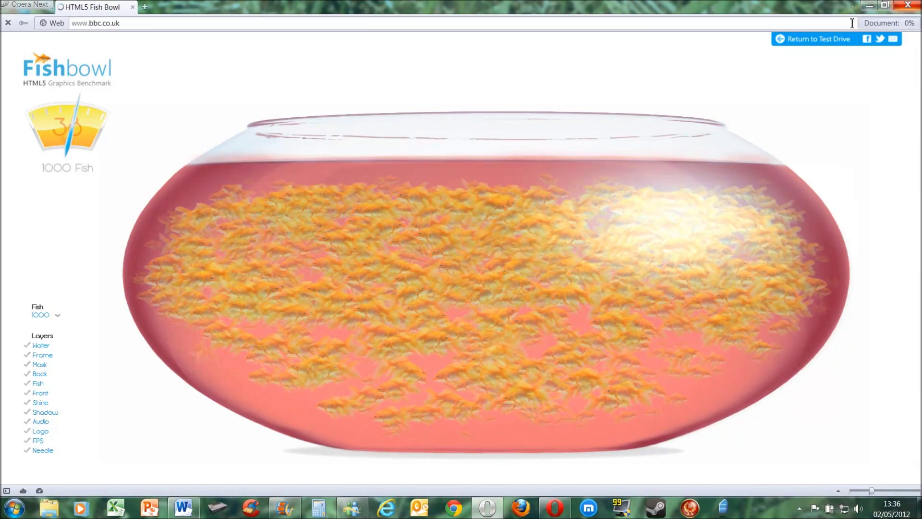
pyautogui.press('super+Right')
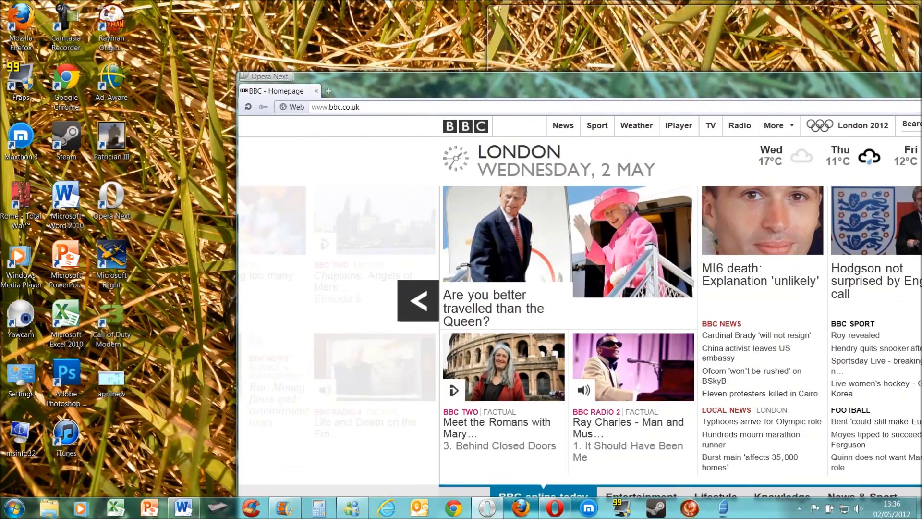
pyautogui.click(555, 508)
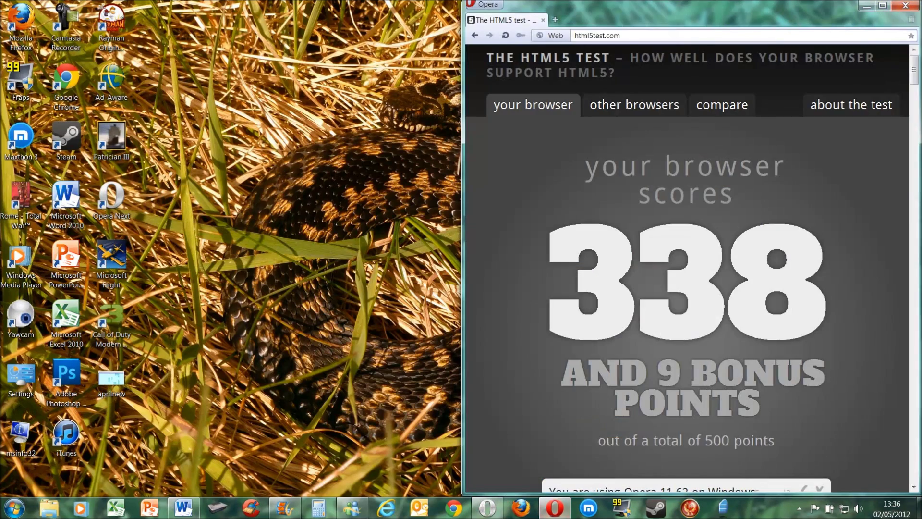
pyautogui.press('super+Left')
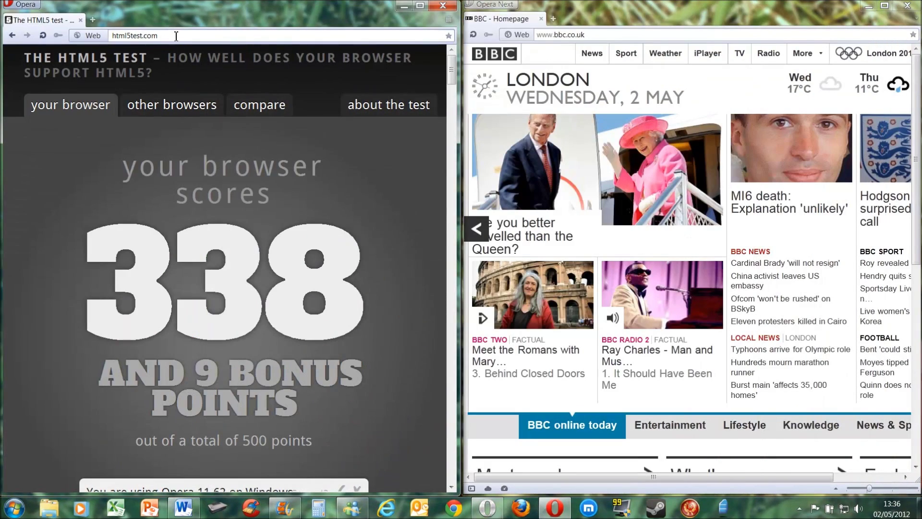
# - Load bbc.co.uk in Opera as well and scroll through the pages
pyautogui.click(176, 36)
pyautogui.write('bb')
pyautogui.press('Return')
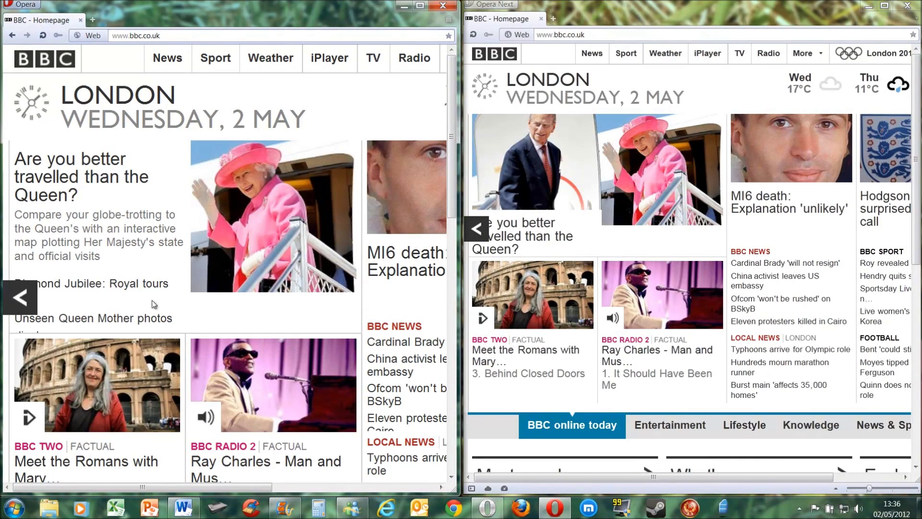
pyautogui.scroll(-10, 130, 274)
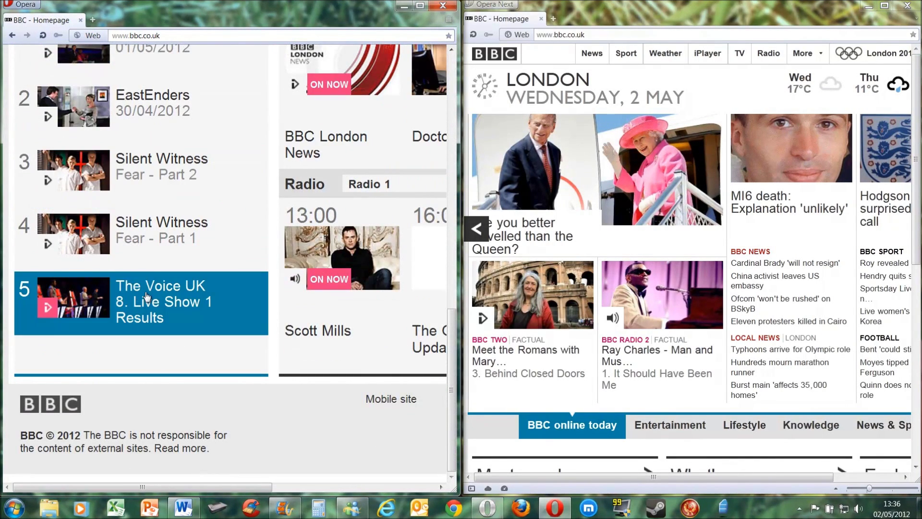
pyautogui.scroll(10, 147, 297)
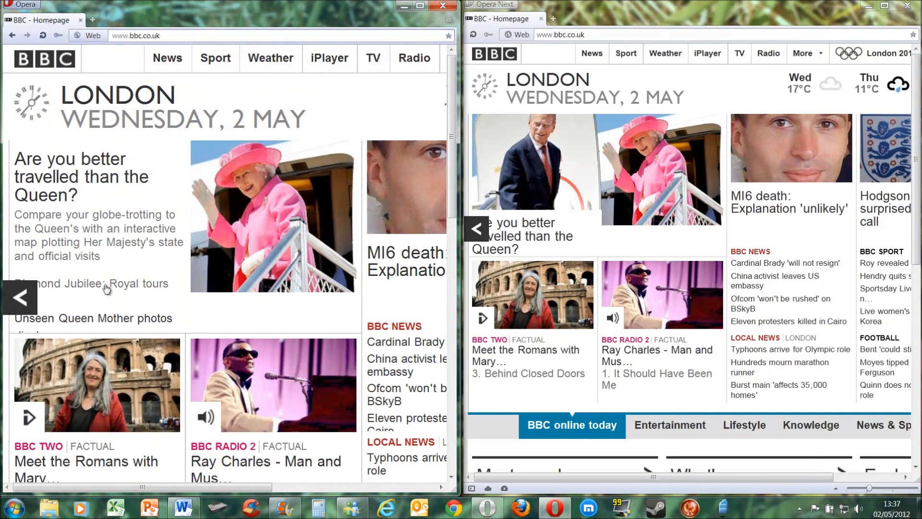
pyautogui.scroll(2, 102, 283)
pyautogui.scroll(3, 102, 284)
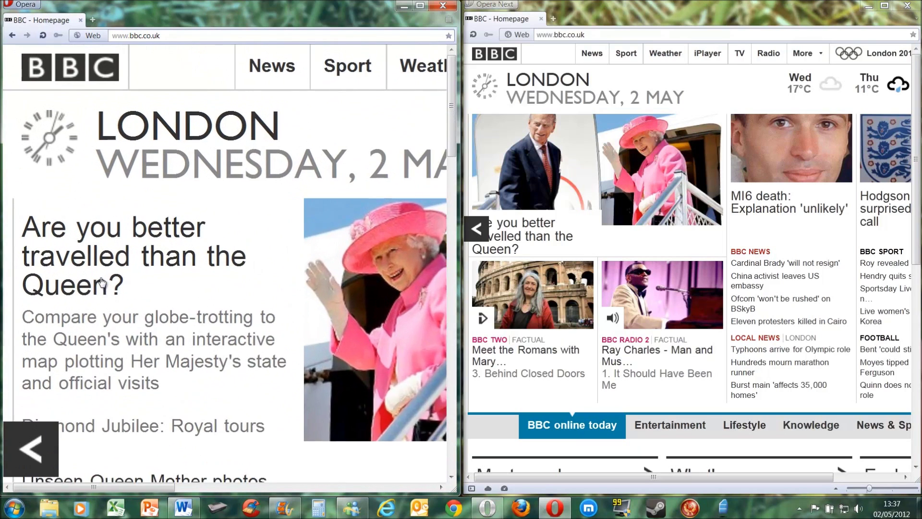
pyautogui.scroll(-5, 110, 284)
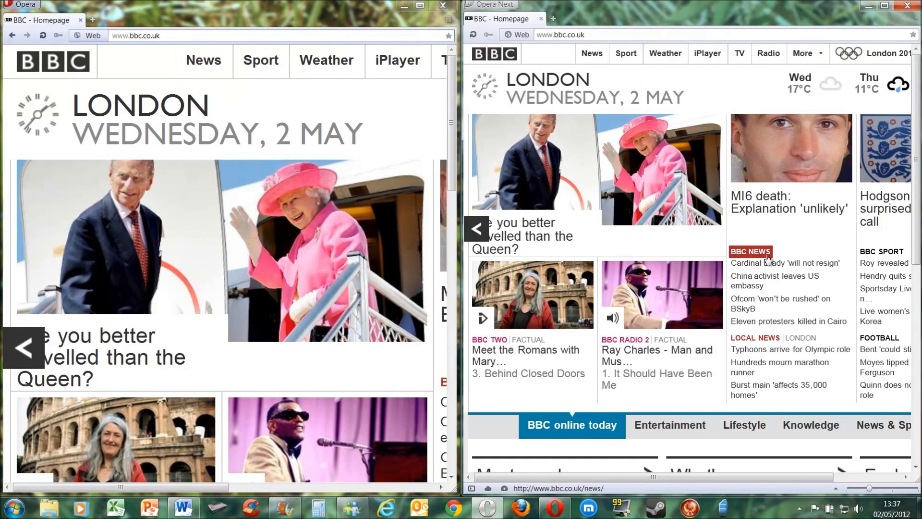
pyautogui.scroll(5, 769, 259)
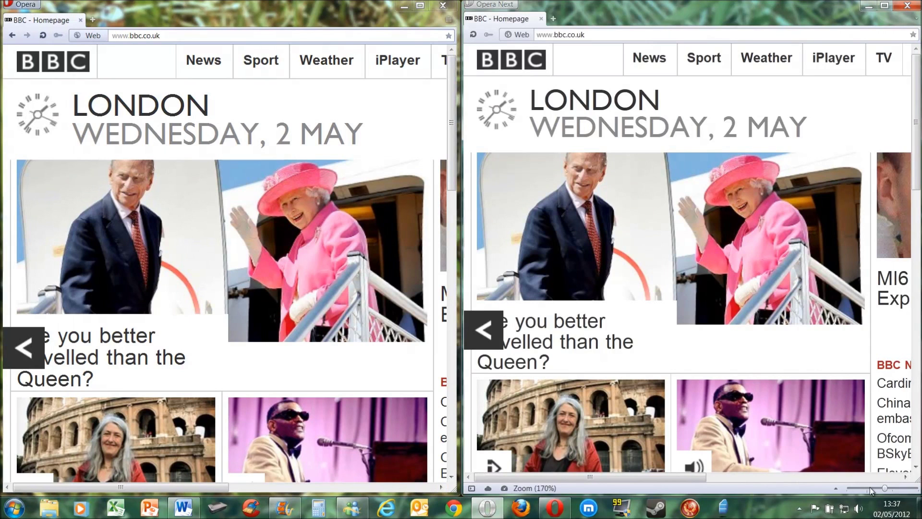
# - Zoom the BBC page in and out with Ctrl+scroll and the zoom slider, ending at 100%
pyautogui.keyDown('ctrl'); pyautogui.scroll(2, 711, 360); pyautogui.keyUp('ctrl')
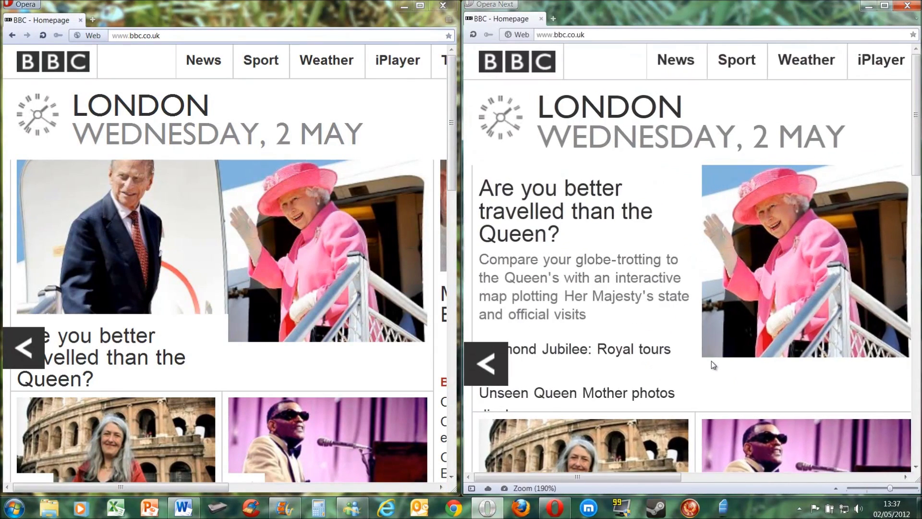
pyautogui.keyDown('ctrl'); pyautogui.scroll(5, 721, 411); pyautogui.keyUp('ctrl')
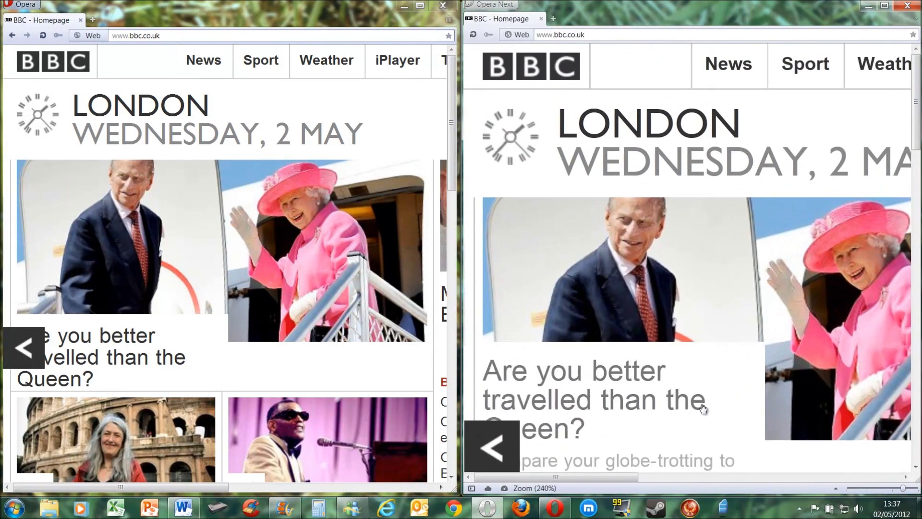
pyautogui.keyDown('ctrl'); pyautogui.scroll(1, 797, 426); pyautogui.keyUp('ctrl')
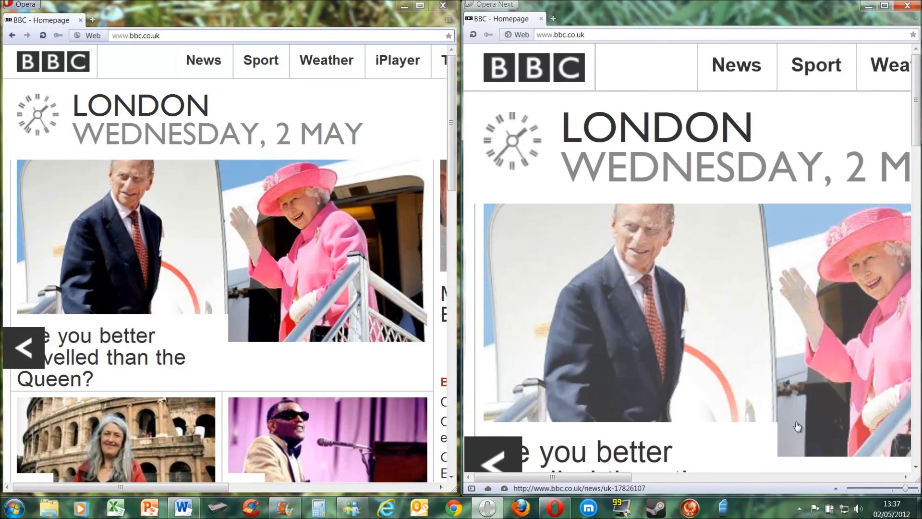
pyautogui.keyDown('ctrl'); pyautogui.scroll(-1, 709, 404); pyautogui.keyUp('ctrl')
pyautogui.keyDown('ctrl'); pyautogui.scroll(3, 708, 406); pyautogui.keyUp('ctrl')
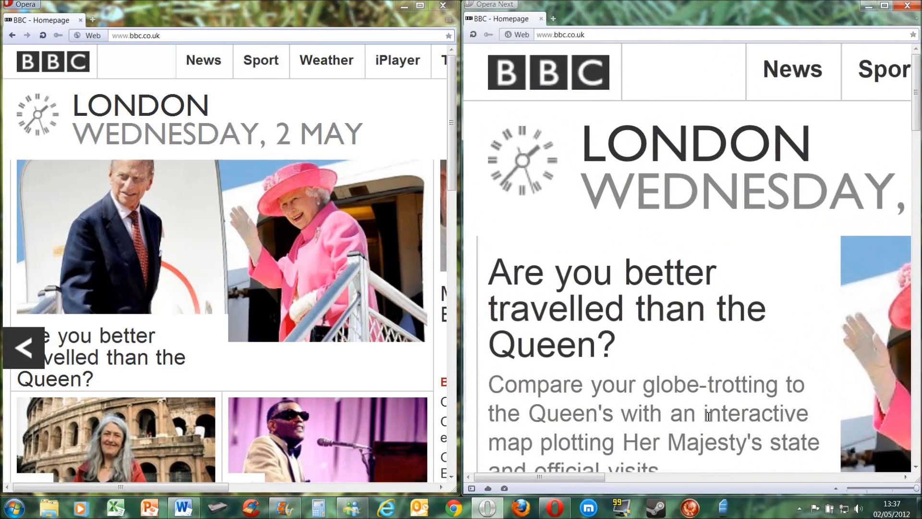
pyautogui.keyDown('ctrl'); pyautogui.scroll(-3, 709, 416); pyautogui.keyUp('ctrl')
pyautogui.keyDown('ctrl'); pyautogui.scroll(1, 711, 427); pyautogui.keyUp('ctrl')
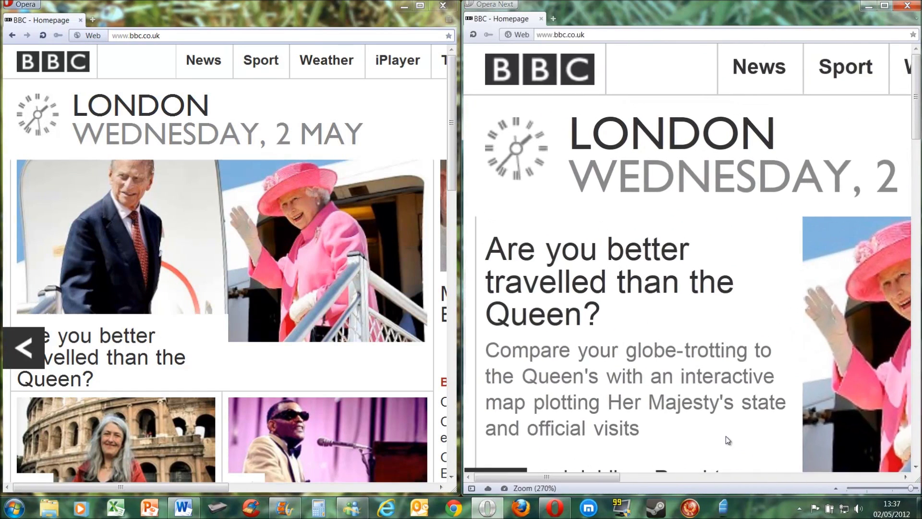
pyautogui.scroll(1, 728, 439)
pyautogui.keyDown('ctrl'); pyautogui.scroll(-5, 724, 432); pyautogui.keyUp('ctrl')
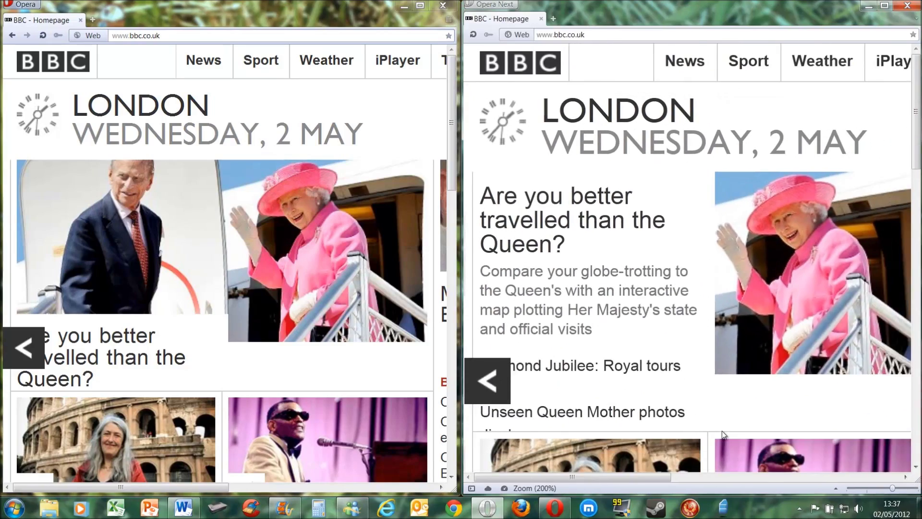
pyautogui.moveTo(884, 488)
pyautogui.mouseDown()
pyautogui.moveTo(869, 488)
pyautogui.moveTo(897, 489)
pyautogui.moveTo(883, 488)
pyautogui.mouseUp()
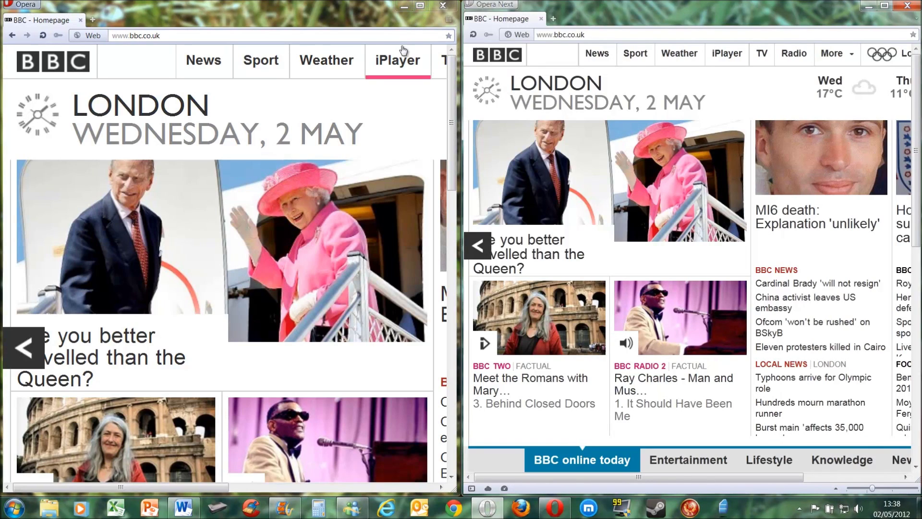
# - Enter opera:cpu in Opera, which returns an Invalid address error page
pyautogui.moveTo(630, 262)
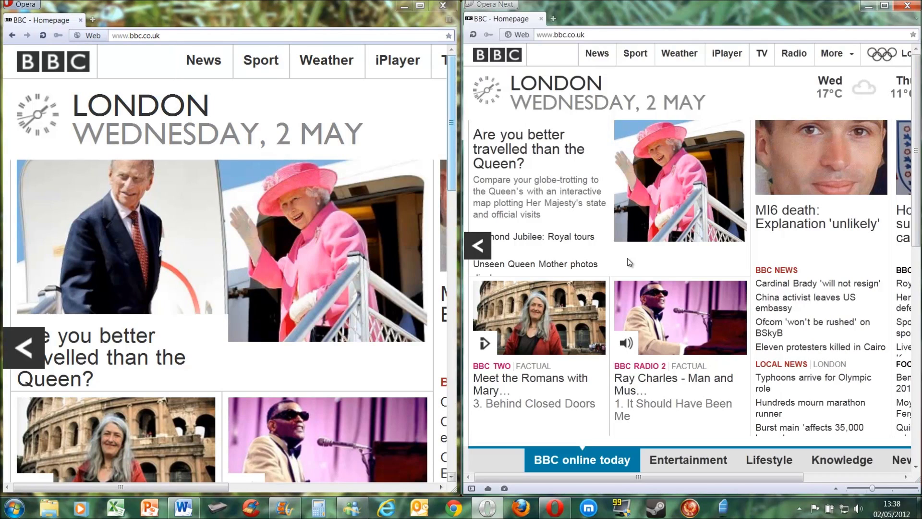
pyautogui.click(307, 34)
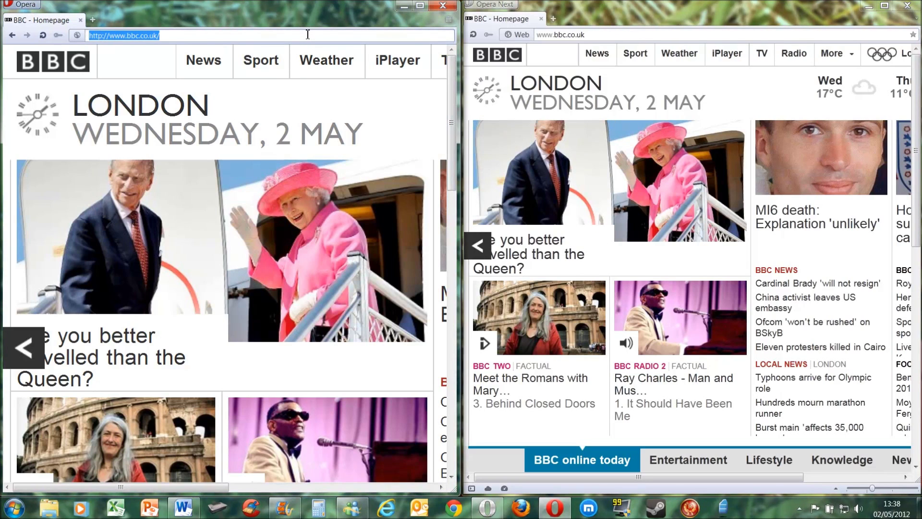
pyautogui.write('opera')
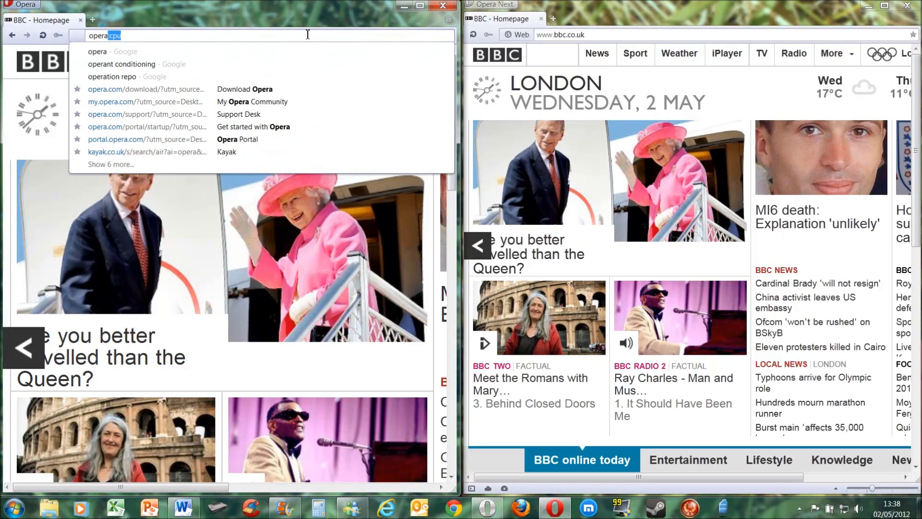
pyautogui.write(':cpu')
pyautogui.press('Return')
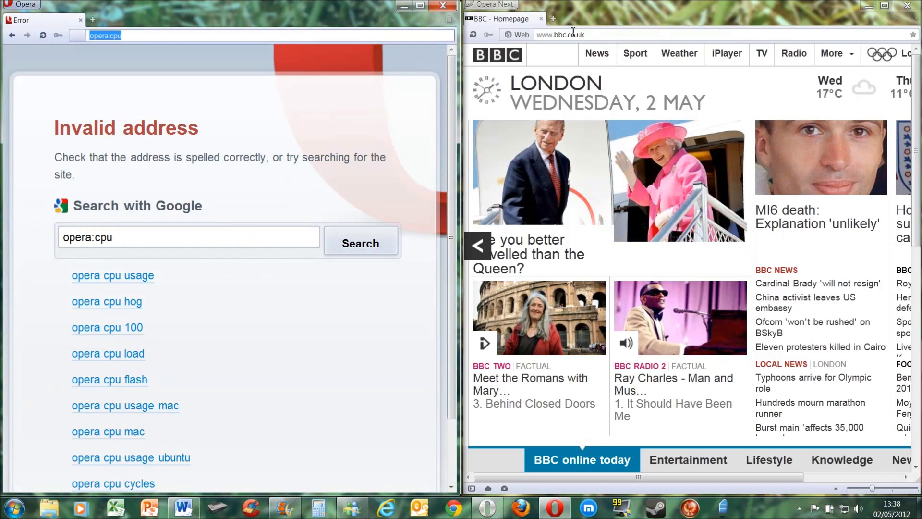
pyautogui.click(573, 32)
# - Load opera:cpu in Opera Next to show Opera Processor Usage, then add a Speed Dial tab
pyautogui.write('opera:cpu')
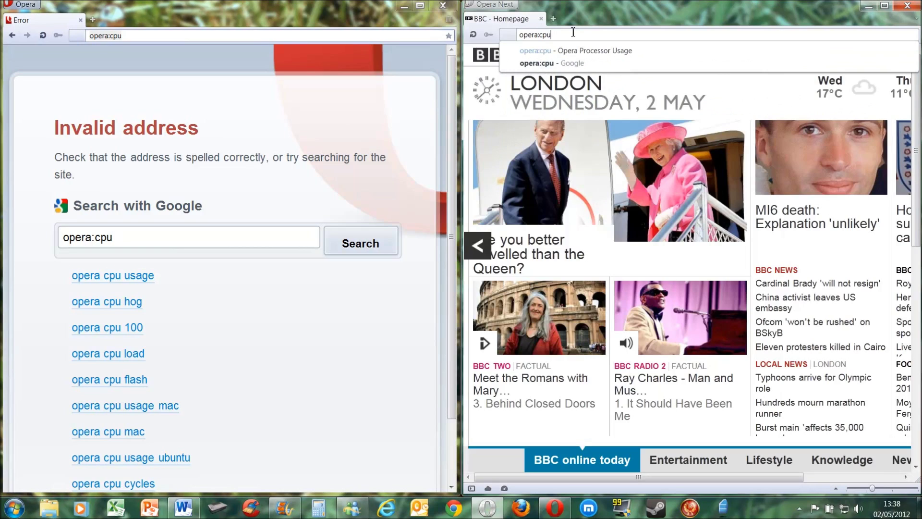
pyautogui.press('Return')
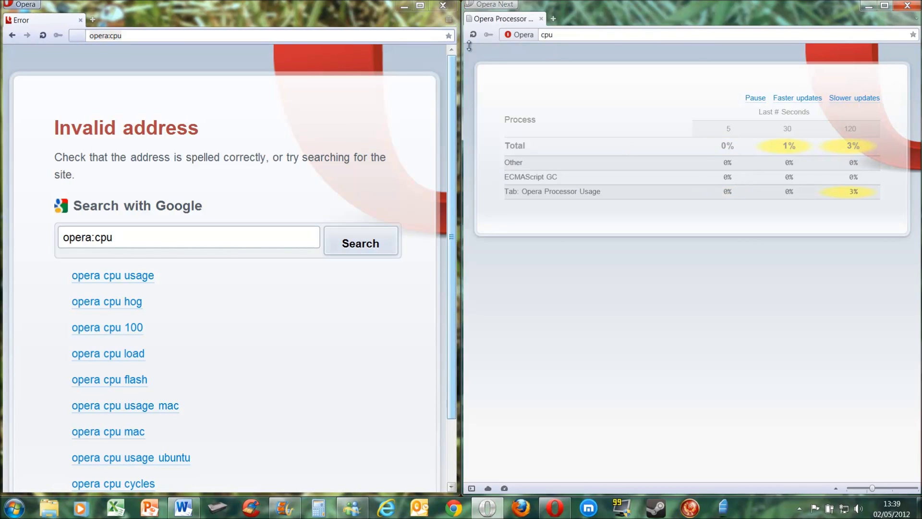
pyautogui.click(554, 18)
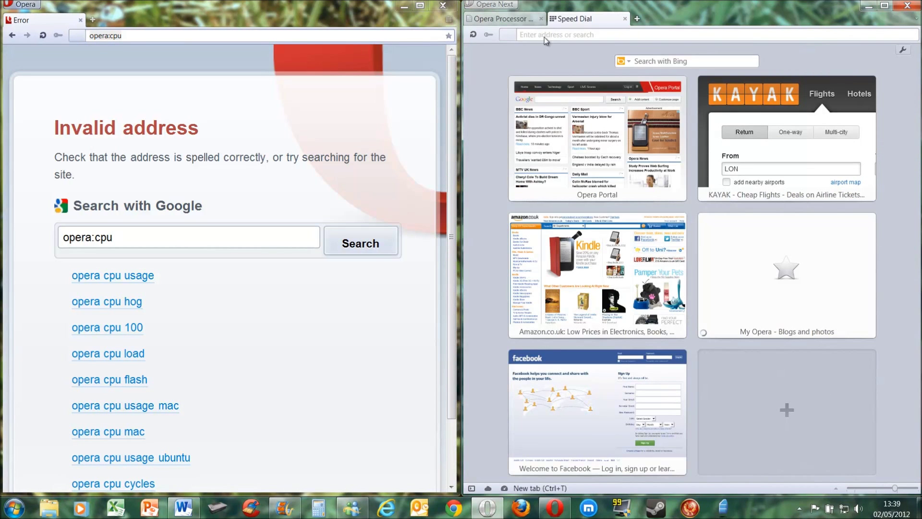
# - Load the BBC site and youtube.com in two new tabs
pyautogui.write('bbc.com')
pyautogui.press('Return')
pyautogui.click(635, 17)
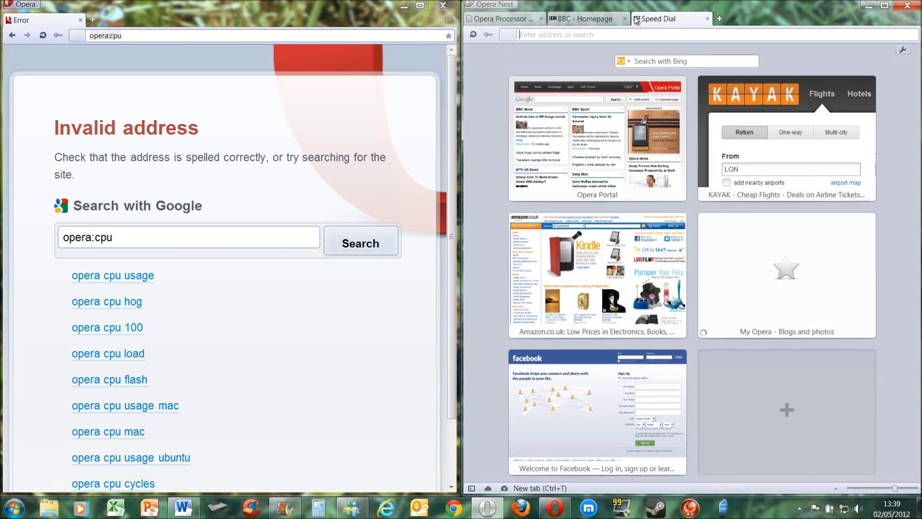
pyautogui.write('y')
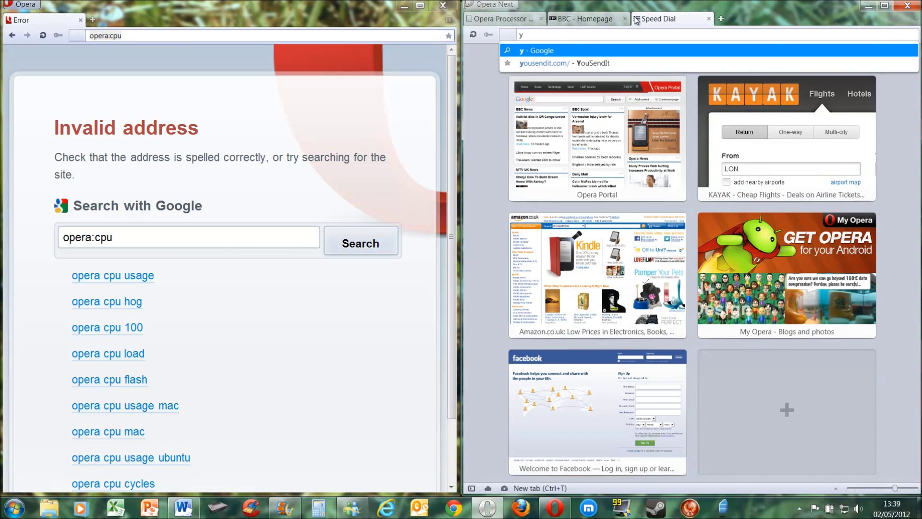
pyautogui.write('outube.com')
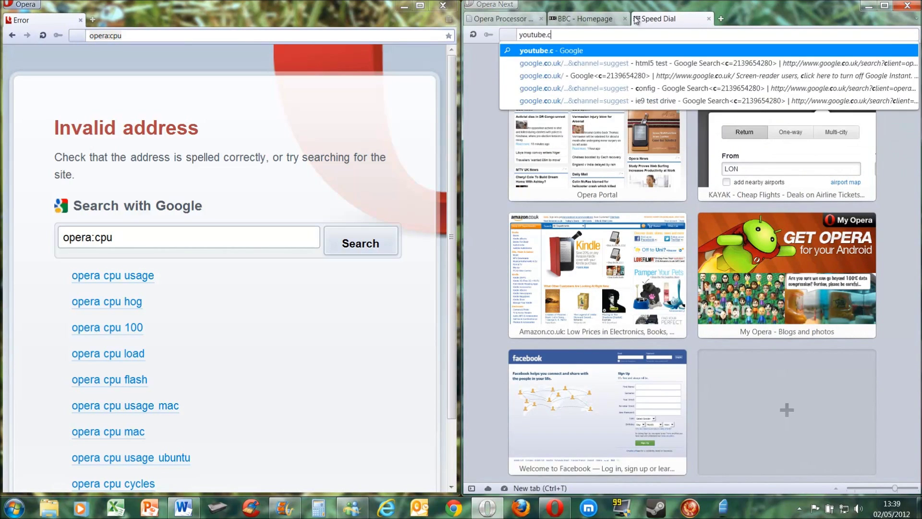
pyautogui.press('Return')
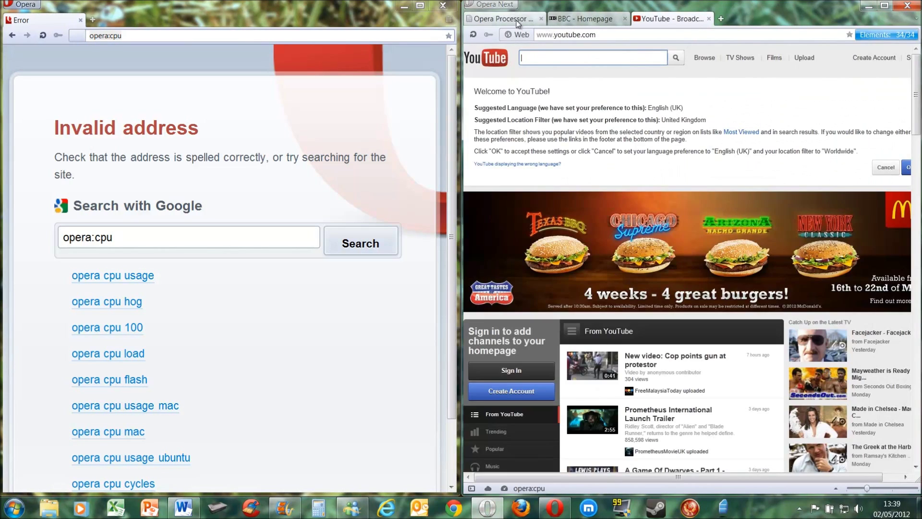
# - Check the opera:cpu processor usage table, glancing at the YouTube page in between
pyautogui.click(501, 18)
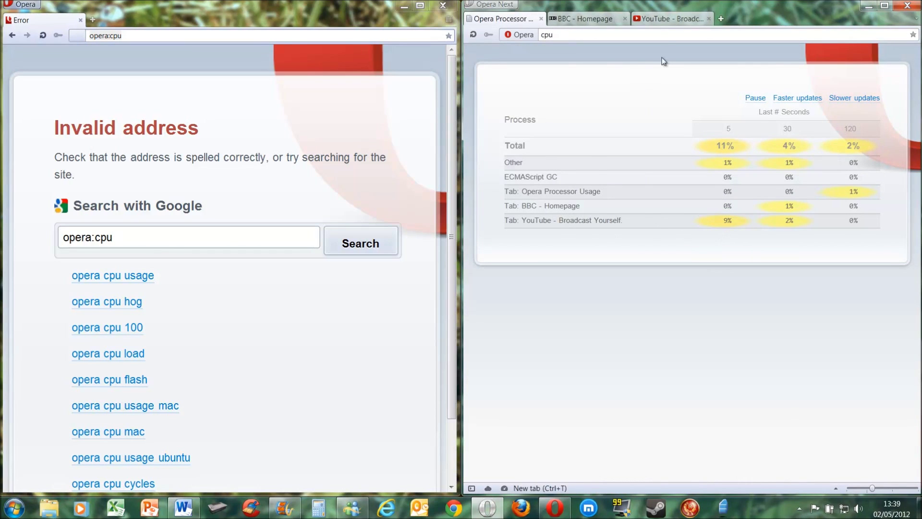
pyautogui.click(668, 18)
pyautogui.click(507, 22)
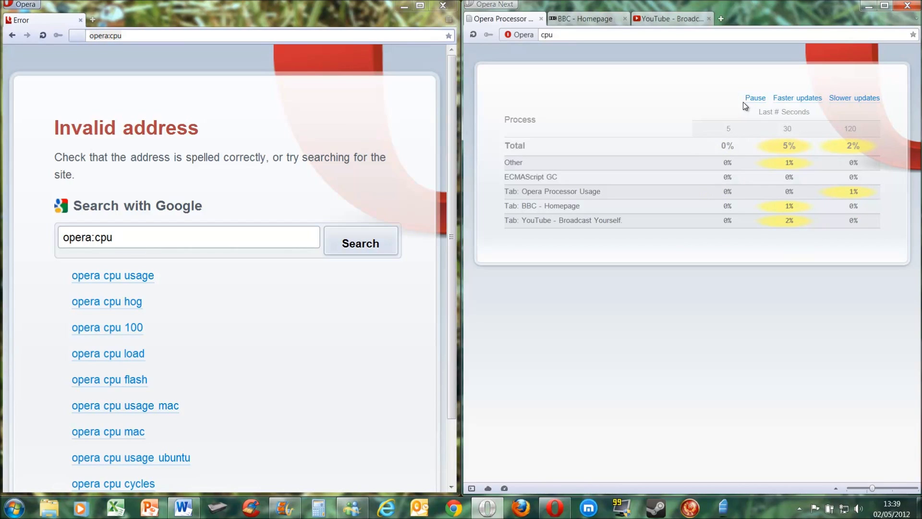
# - Close the BBC and YouTube tabs and the old Opera window
pyautogui.click(626, 19)
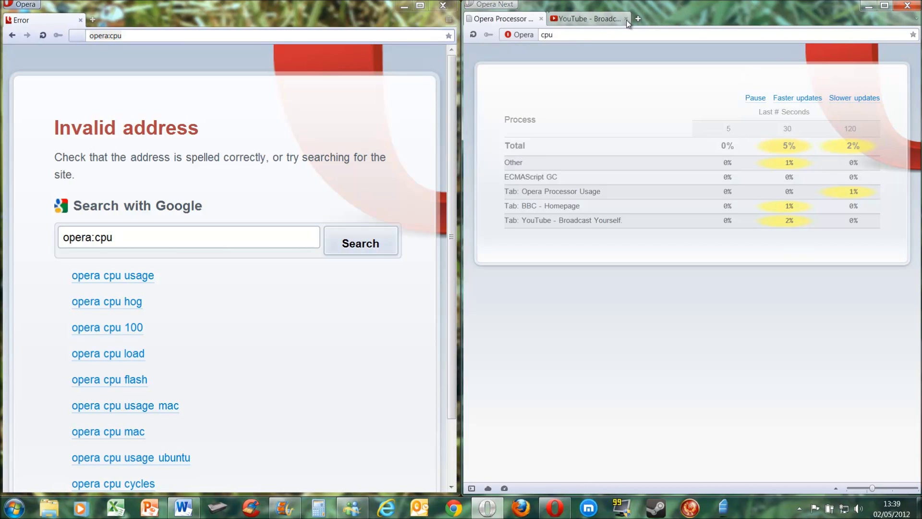
pyautogui.click(626, 19)
pyautogui.click(443, 6)
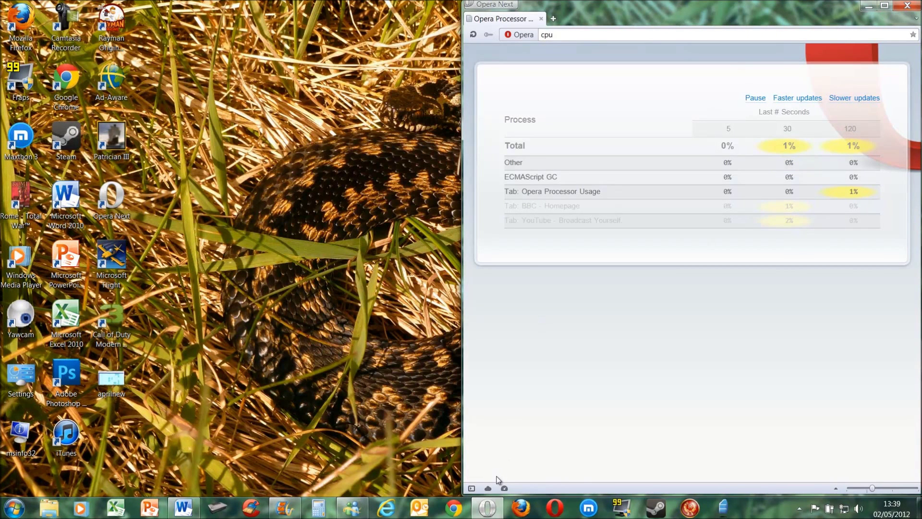
# - Launch Firefox, restore it from full screen and snap it to the left half
pyautogui.click(527, 507)
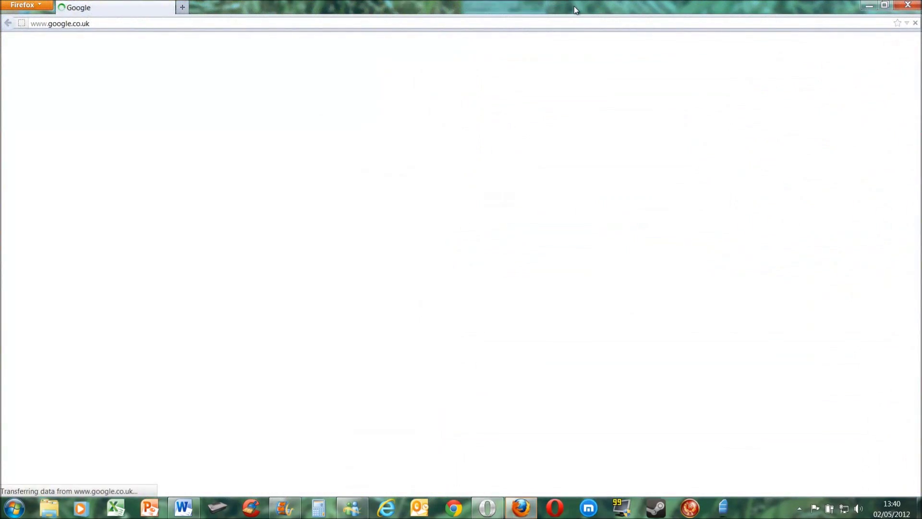
pyautogui.doubleClick(572, 6)
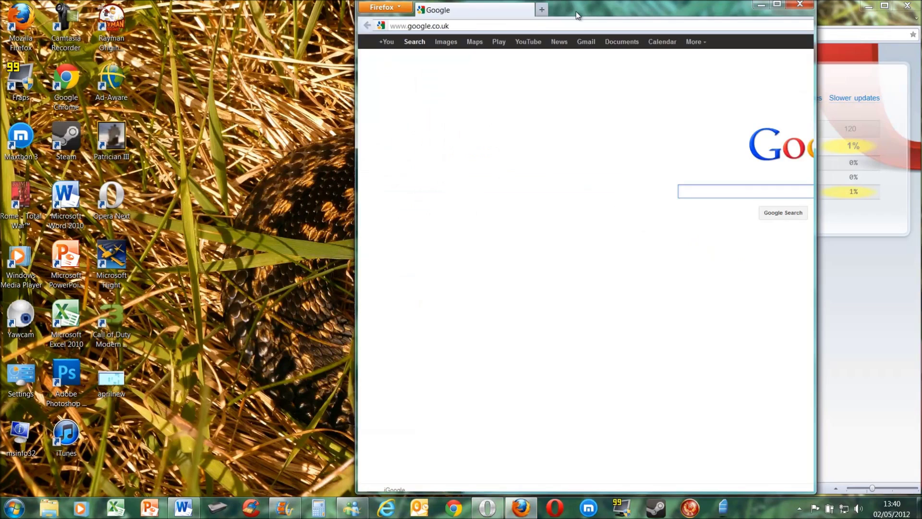
pyautogui.moveTo(450, 6); pyautogui.dragTo(15, 3)
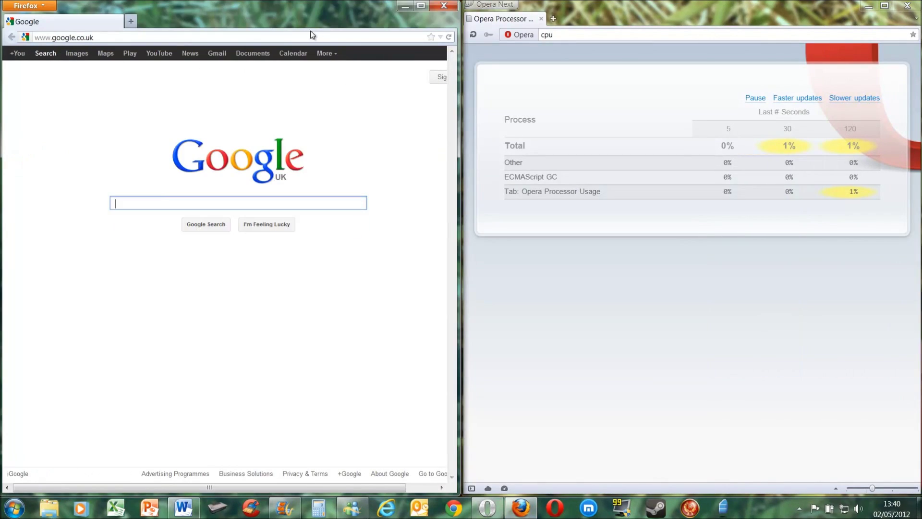
# - Load the Google UK homepage in Opera Next by entering 'goo' in its address bar
pyautogui.click(713, 32)
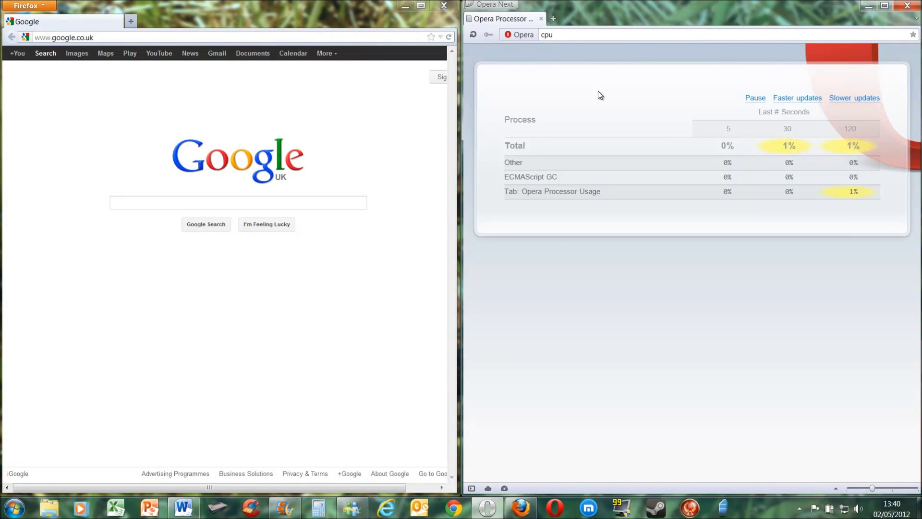
pyautogui.click(553, 34)
pyautogui.write('google.co.uk')
pyautogui.press('Return')
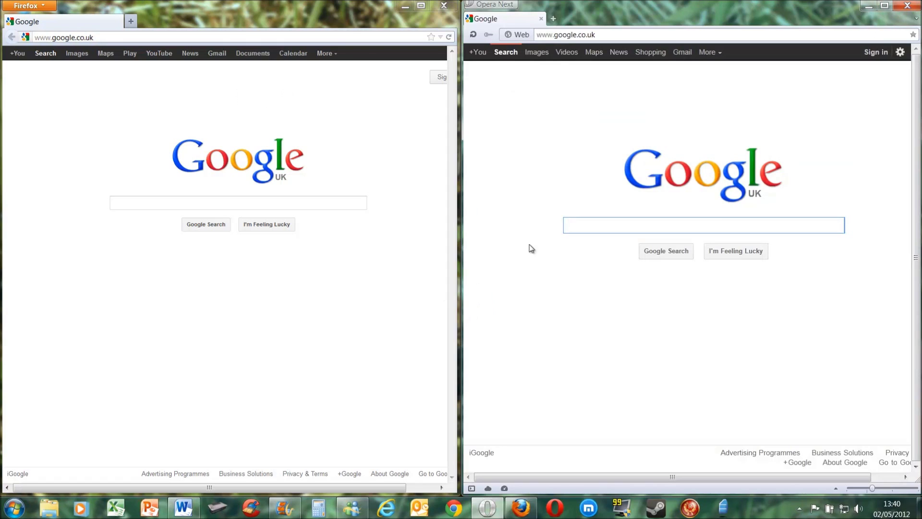
# - Open Opera Next's history and browse the Today, Yesterday, Earlier this week, Earlier this month and Older groups
pyautogui.click(489, 6)
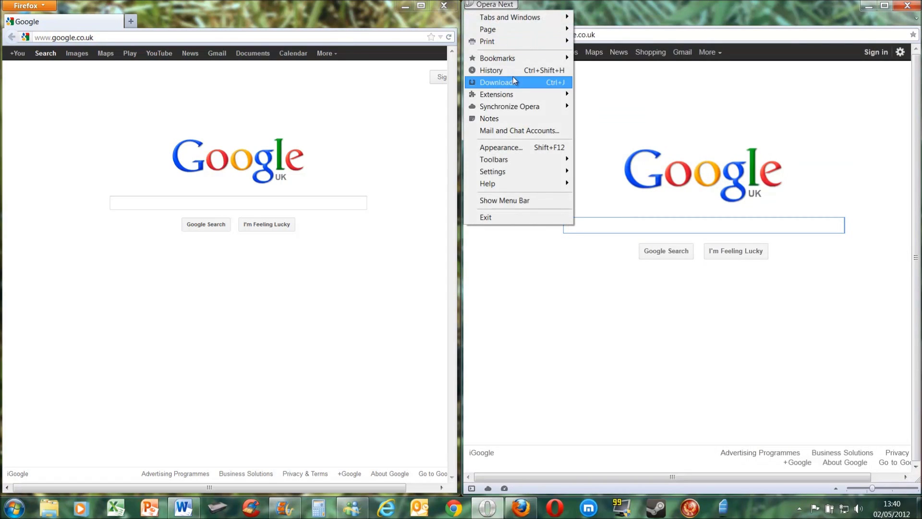
pyautogui.click(549, 68)
pyautogui.doubleClick(505, 57)
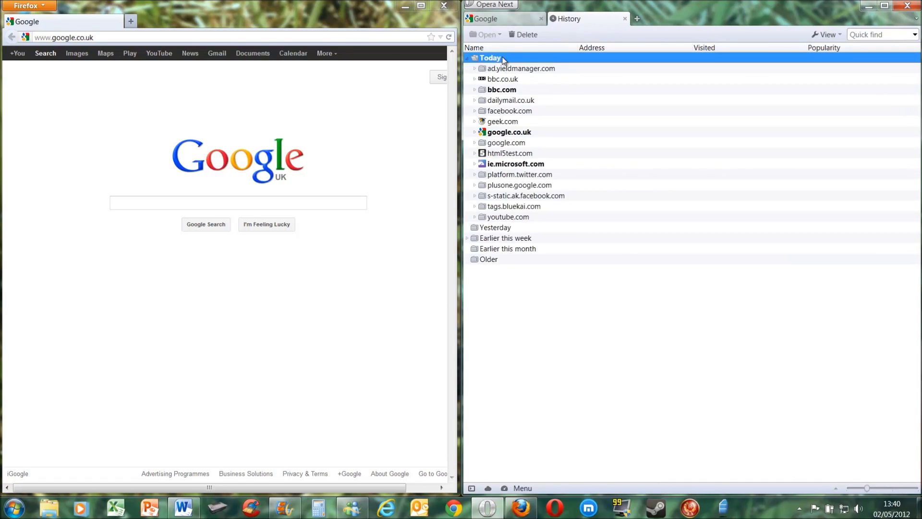
pyautogui.doubleClick(506, 57)
pyautogui.click(514, 69)
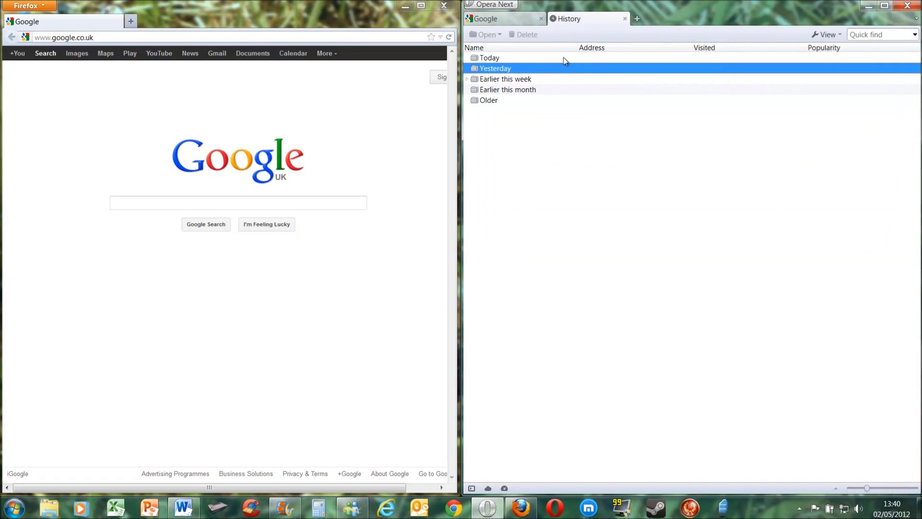
pyautogui.doubleClick(544, 79)
pyautogui.press('Left')
pyautogui.click(537, 91)
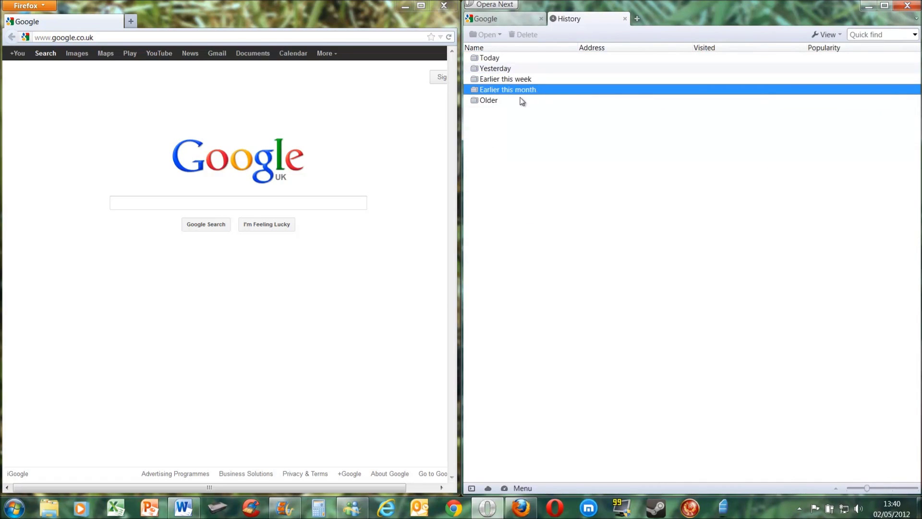
pyautogui.click(521, 100)
# - Close the History tab and snap the Opera window to the right half
pyautogui.click(907, 6)
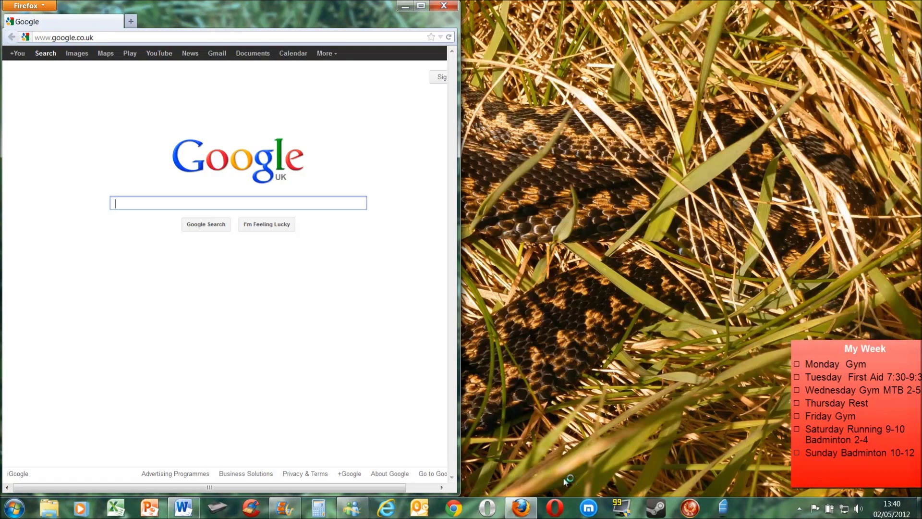
pyautogui.click(494, 510)
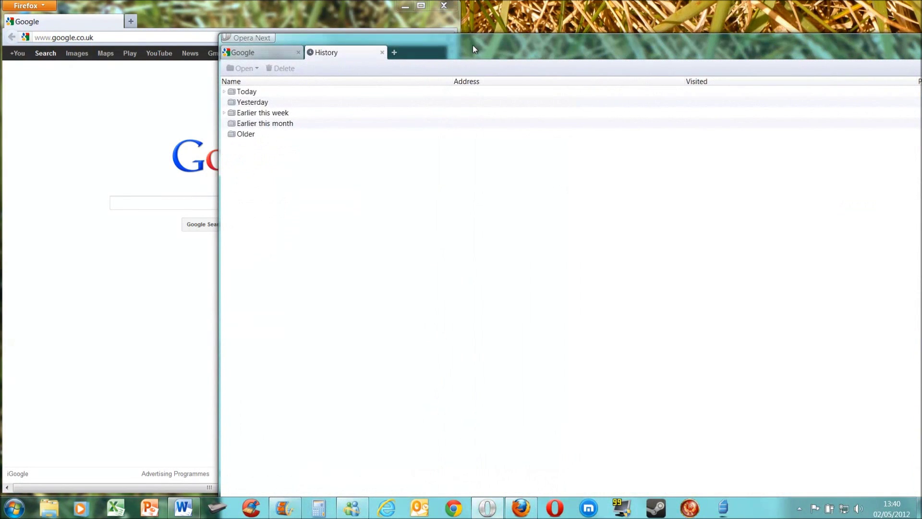
pyautogui.click(381, 53)
pyautogui.moveTo(407, 52); pyautogui.dragTo(921, 59)
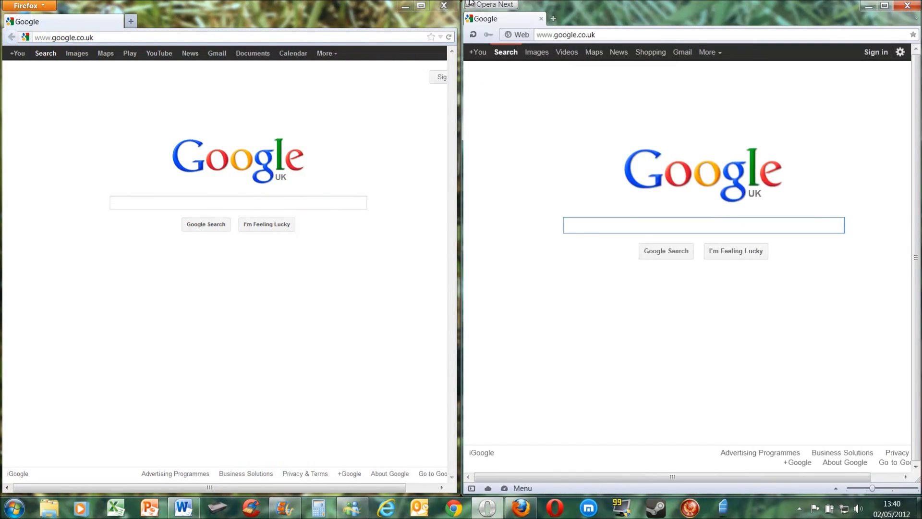
# - Enter ign.co.uk in both Firefox's and Opera's address bars and load it in each
pyautogui.click(378, 39)
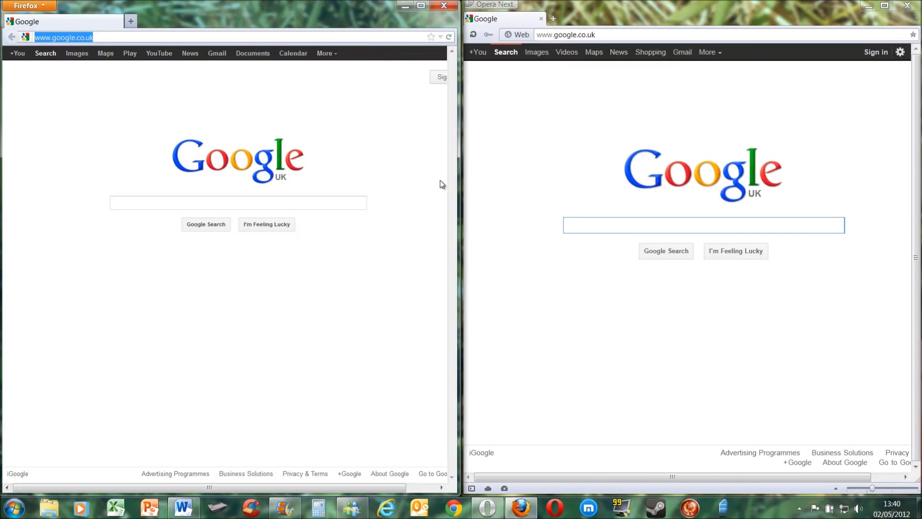
pyautogui.write('dab')
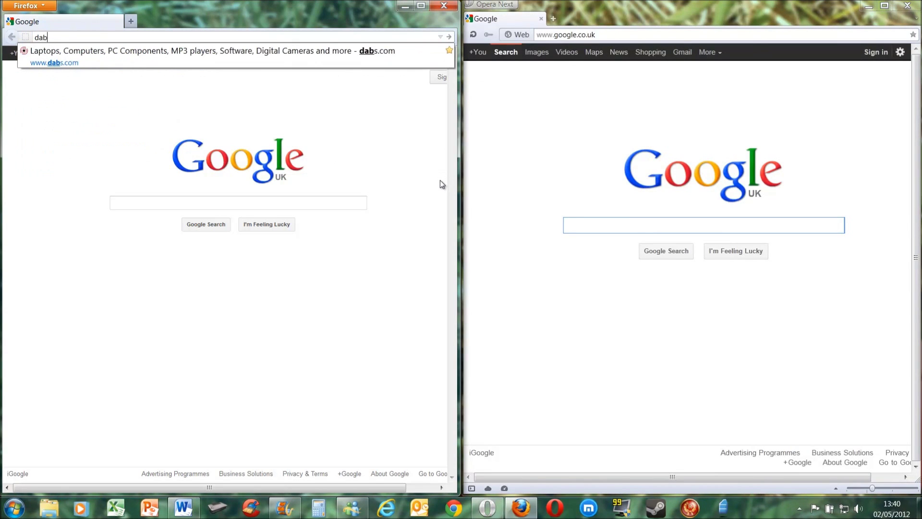
pyautogui.press('BackSpace')
pyautogui.press('BackSpace')
pyautogui.press('BackSpace')
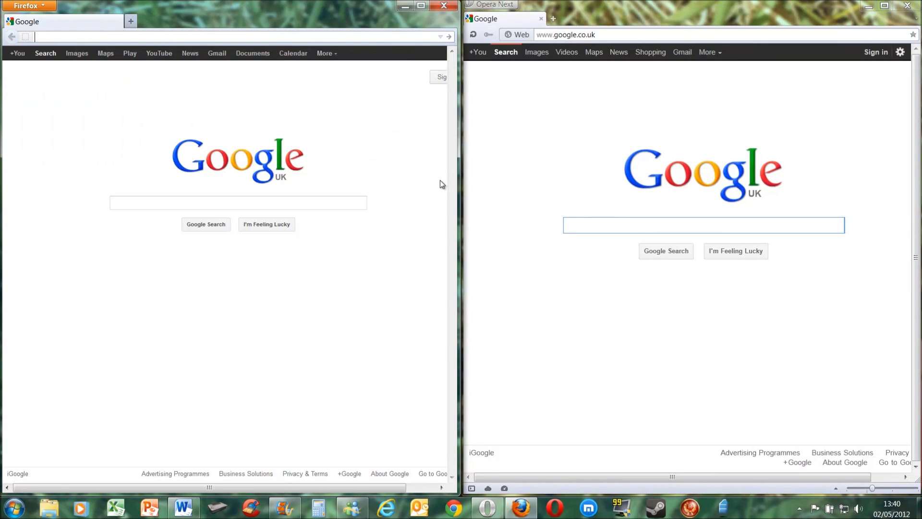
pyautogui.write('ign.co.uk')
pyautogui.click(592, 39)
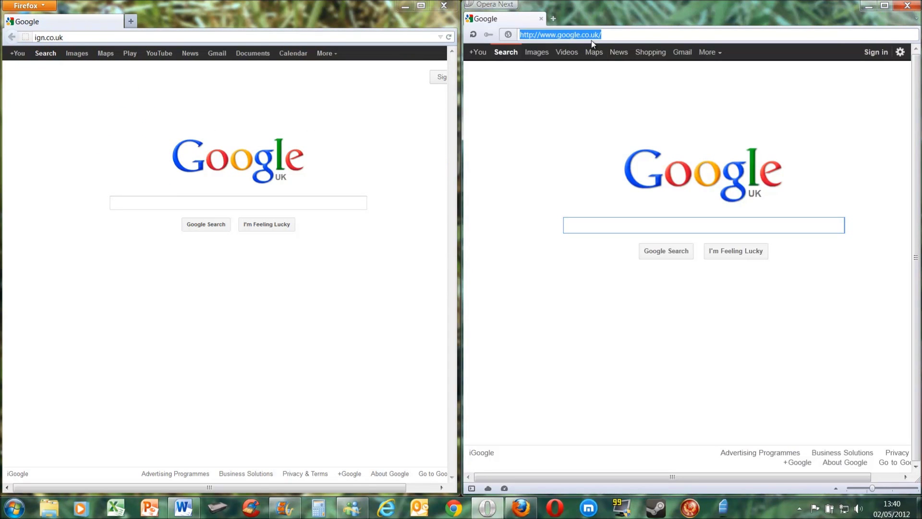
pyautogui.write('ign.co.uk')
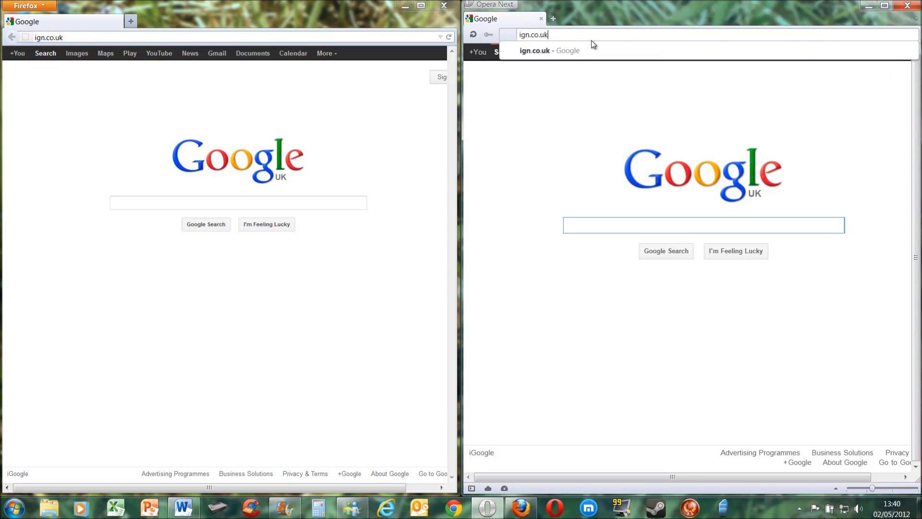
pyautogui.press('Return')
pyautogui.click(347, 38)
pyautogui.press('Return')
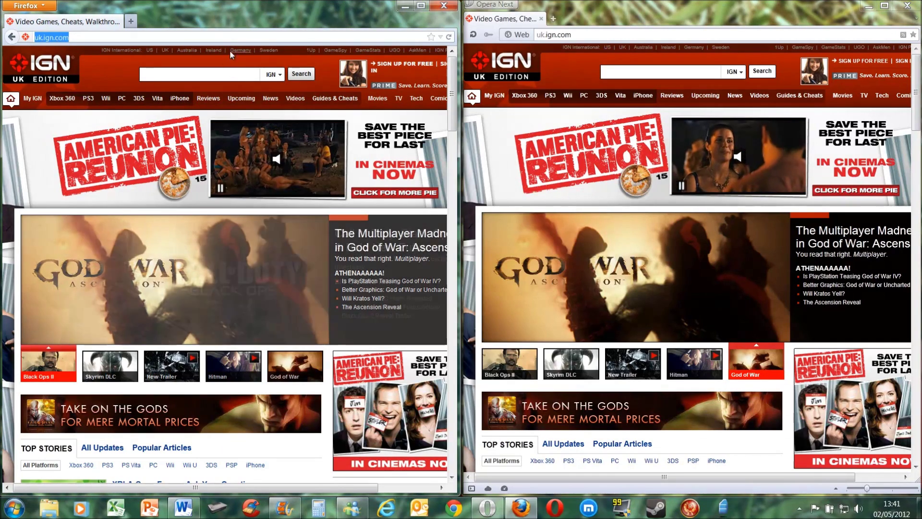
# - Enter scan.co.uk in the Firefox and Opera address bars and load it in both
pyautogui.moveTo(272, 102)
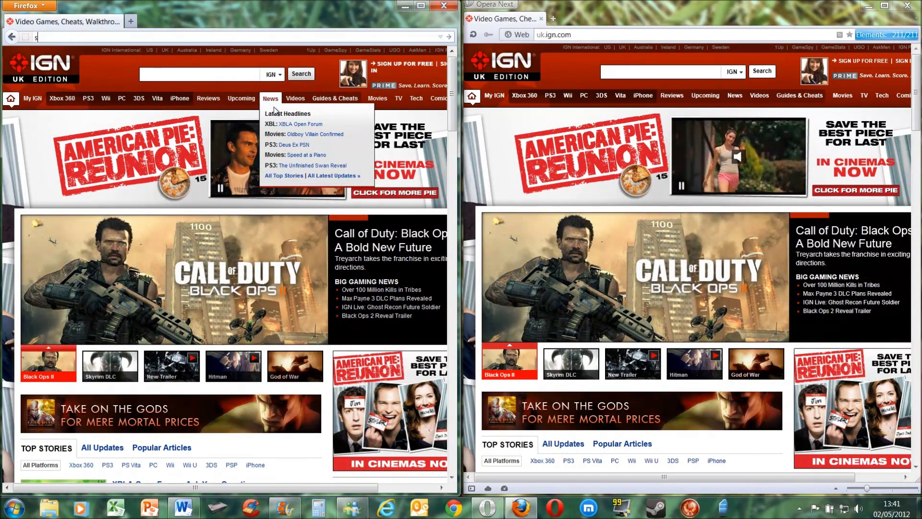
pyautogui.write('scan.co.uk')
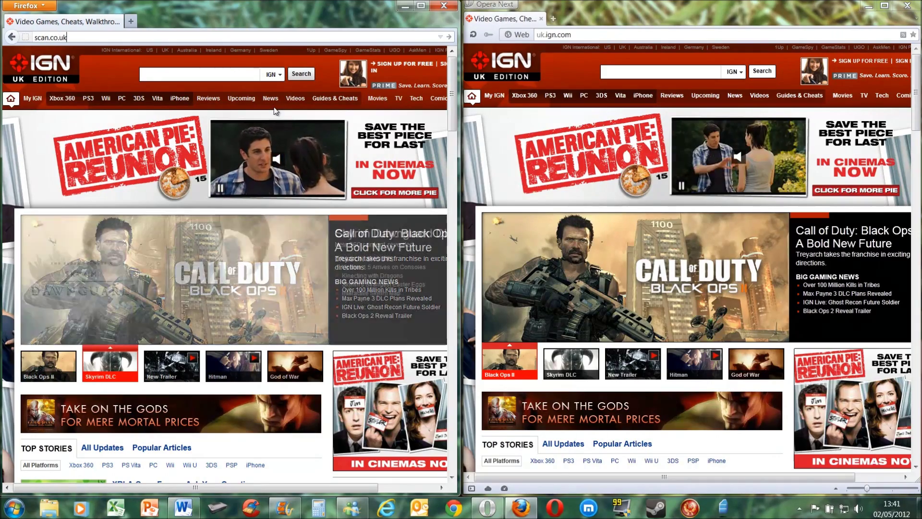
pyautogui.click(597, 33)
pyautogui.write('s')
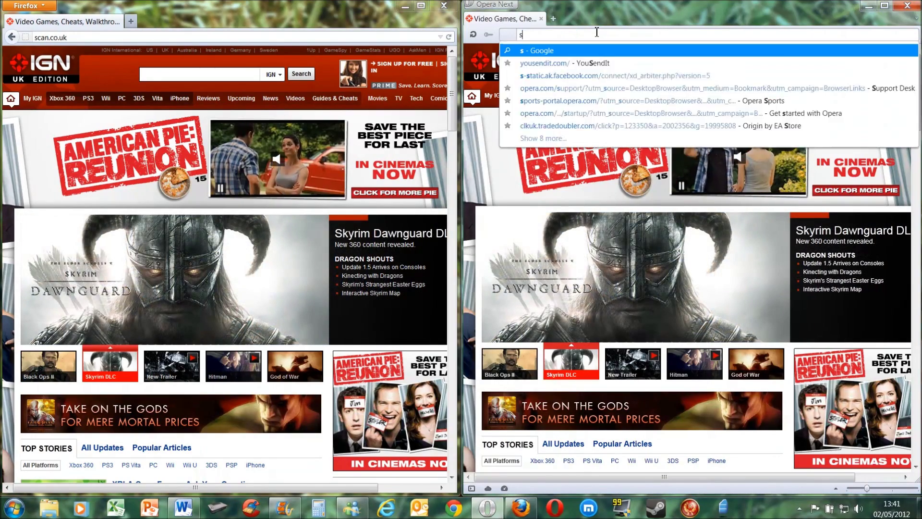
pyautogui.write('can.co.uk')
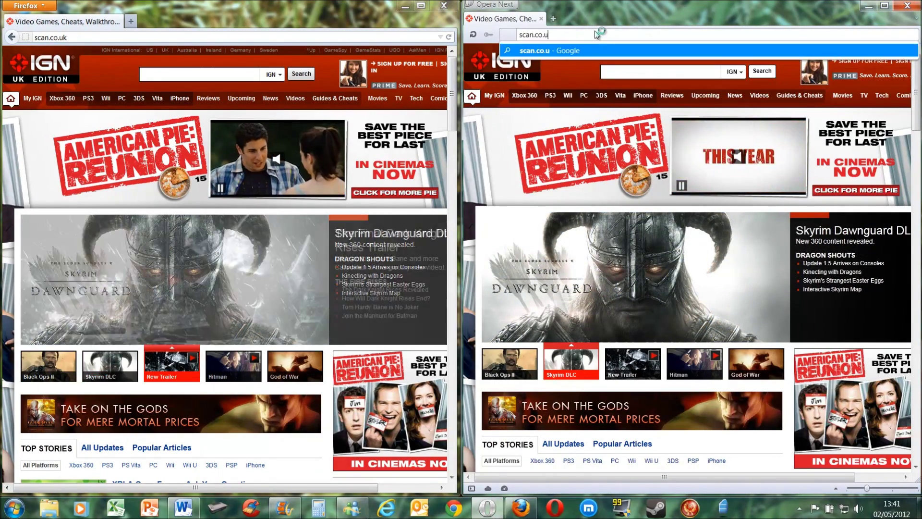
pyautogui.click(373, 38)
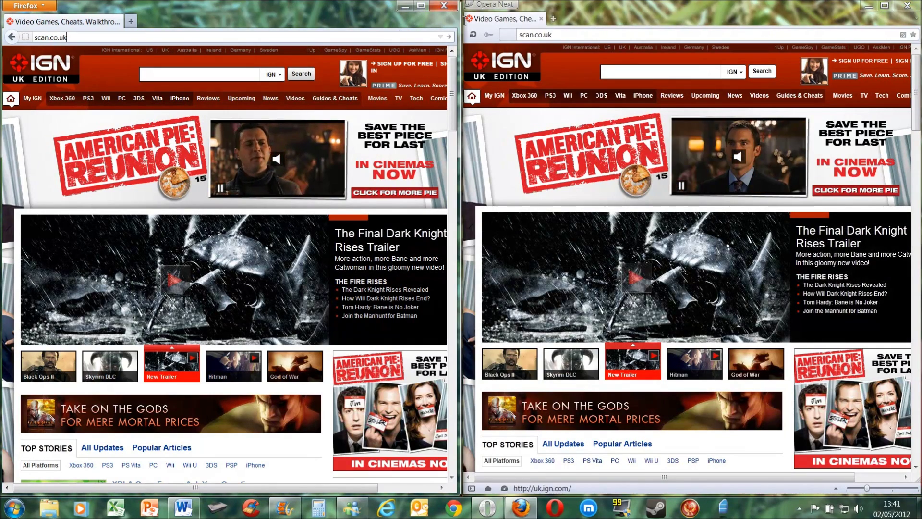
pyautogui.press('Return')
pyautogui.click(537, 36)
pyautogui.press('Return')
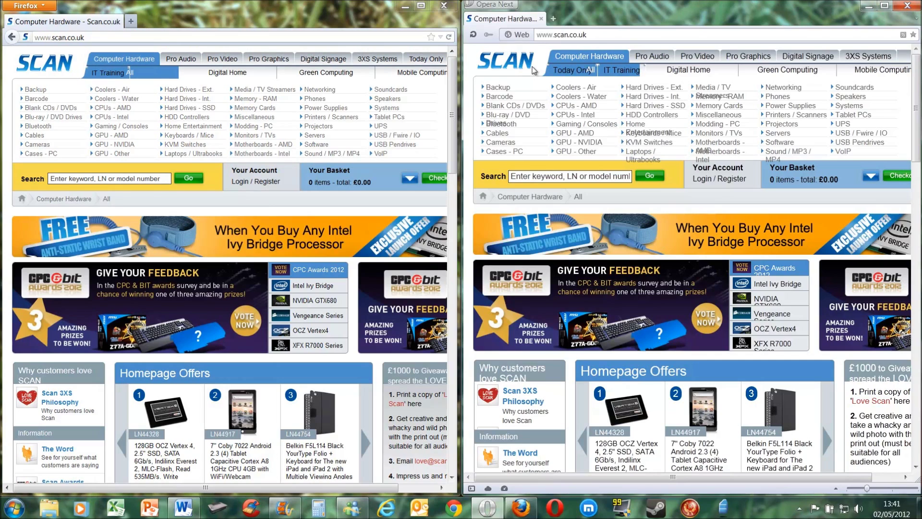
pyautogui.click(397, 20)
pyautogui.hotkey('ctrl', 'l')
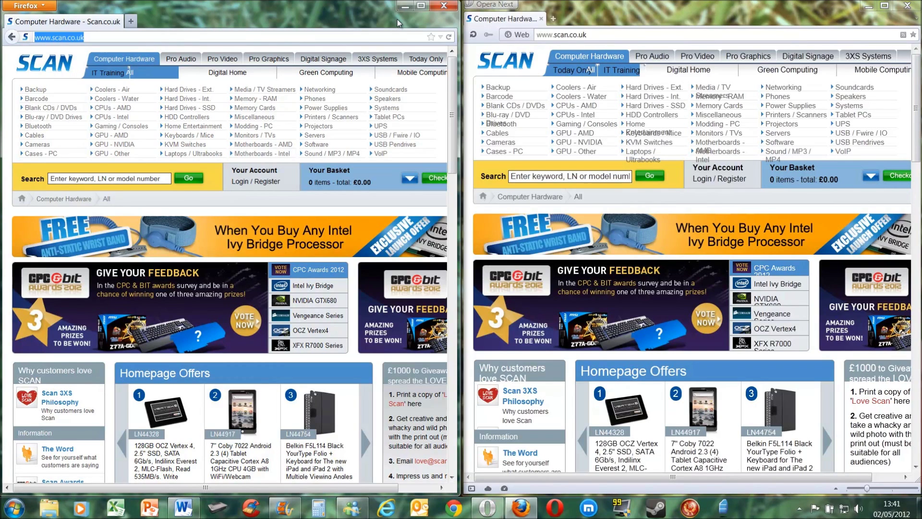
# - Enter gapyear.com in both browsers' address bars and load it
pyautogui.write('gapyear.com')
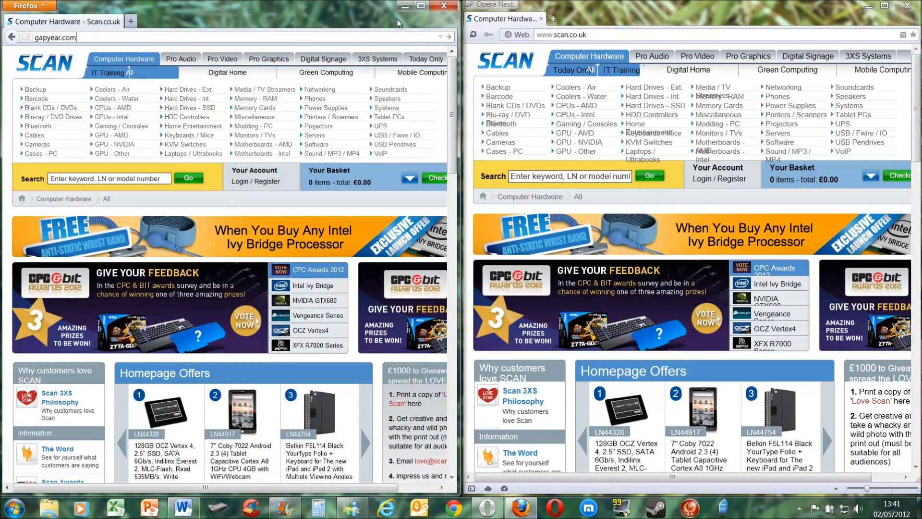
pyautogui.click(648, 31)
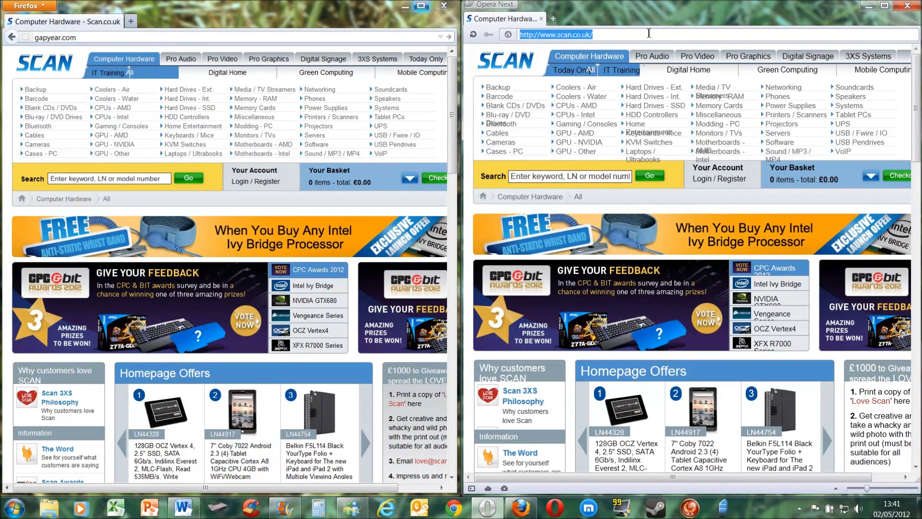
pyautogui.write('gapyear.co')
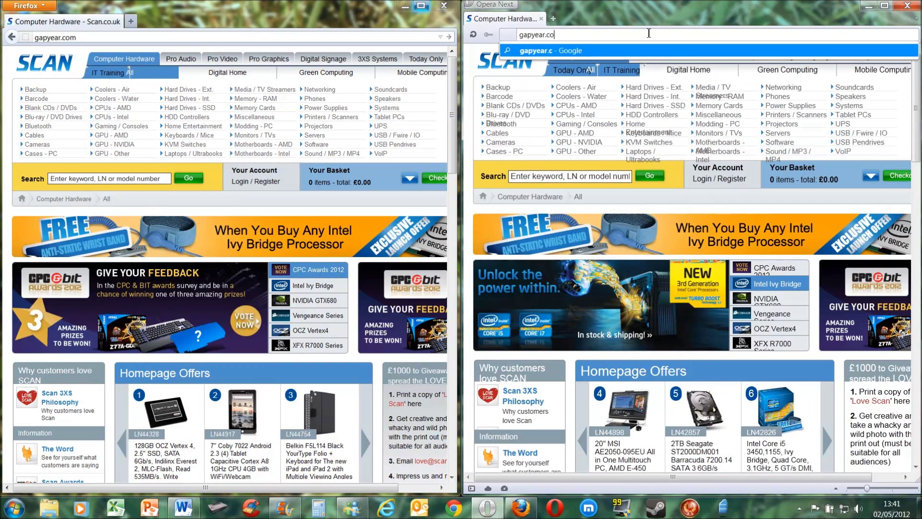
pyautogui.write('m')
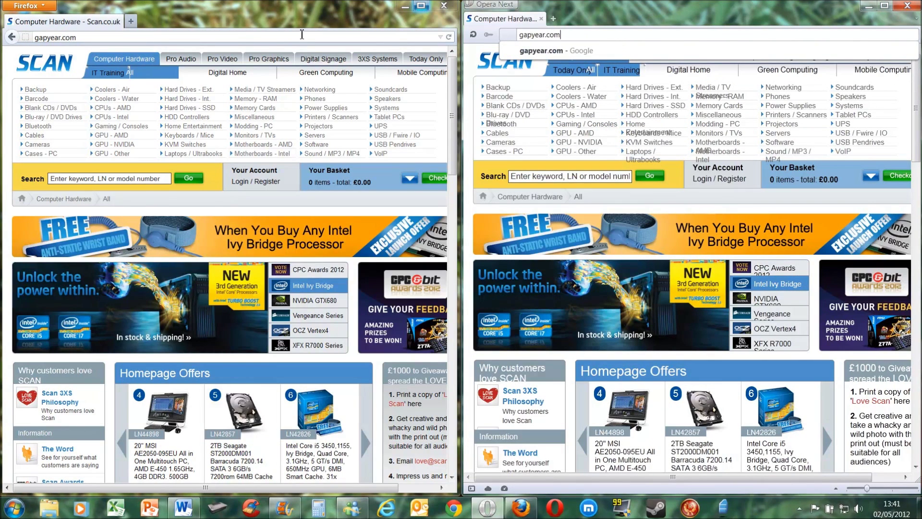
pyautogui.press('Return')
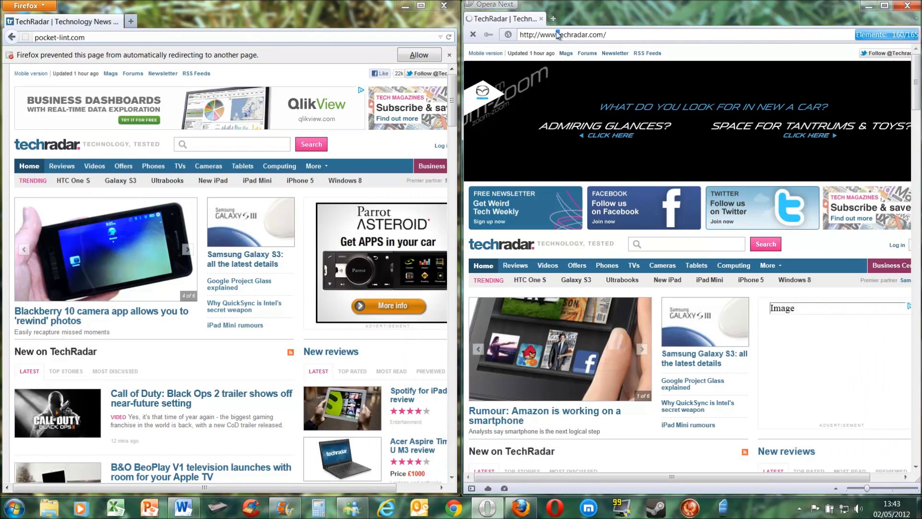
# - Paste pocket-lint.com into Opera's and Firefox's address bars and start loading it in both
pyautogui.click(619, 33)
pyautogui.write('pocket-lint.com')
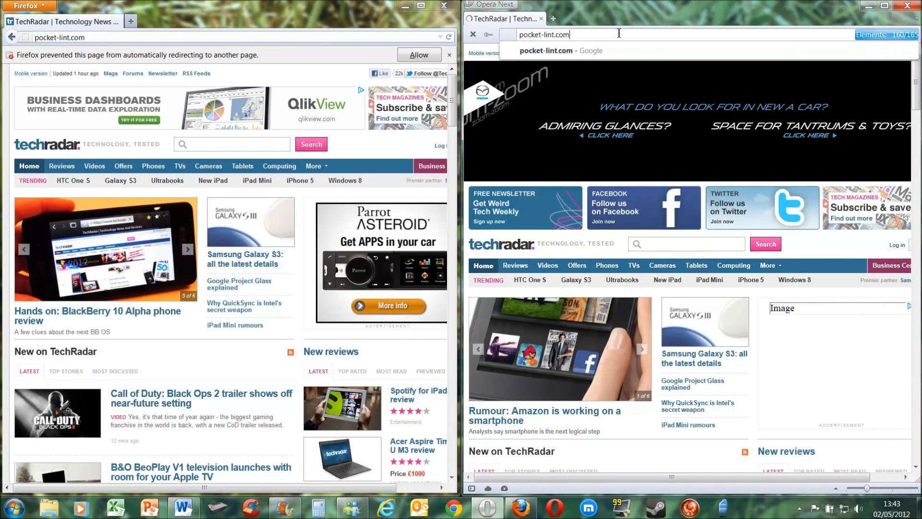
pyautogui.press('Down')
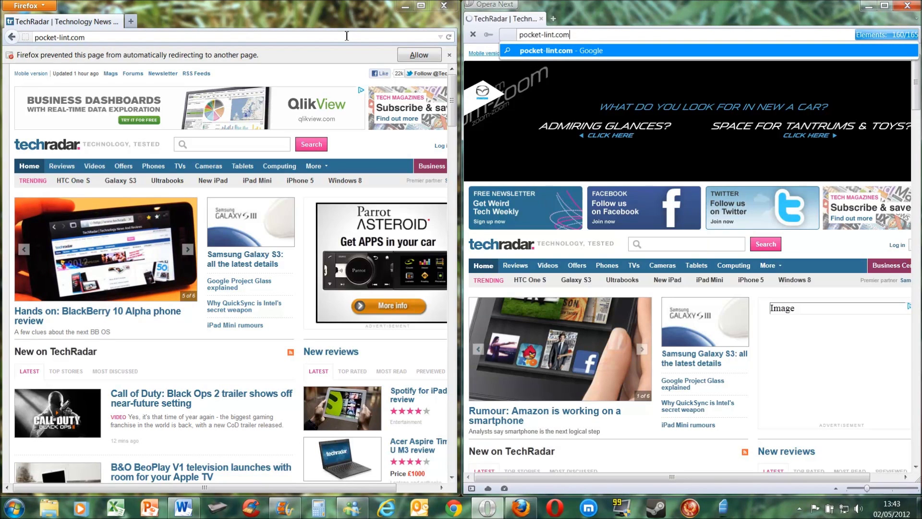
pyautogui.press('Return')
pyautogui.click(341, 36)
pyautogui.press('Return')
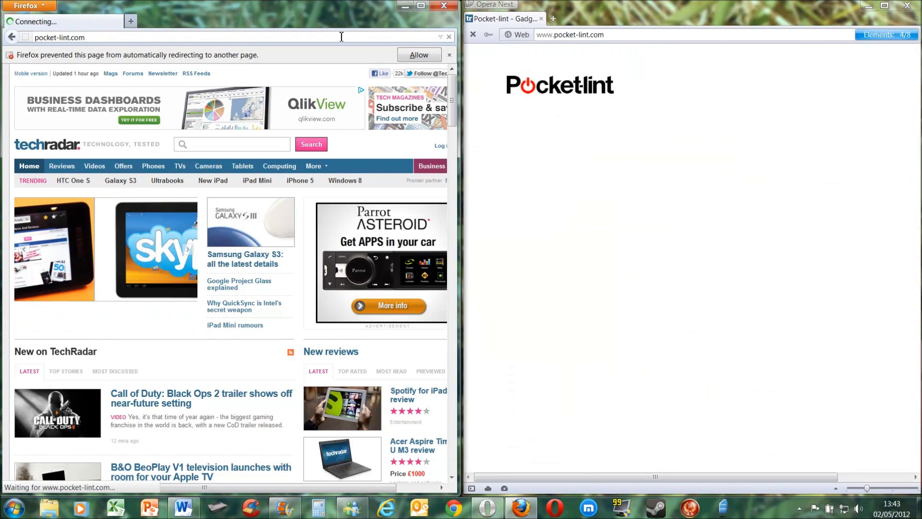